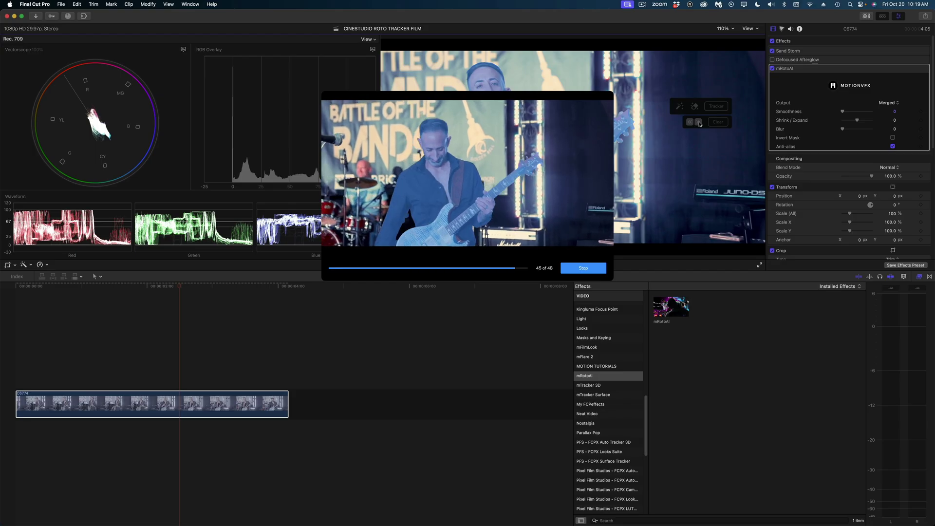
{"action": "left_click", "coordinate": [689, 122]}
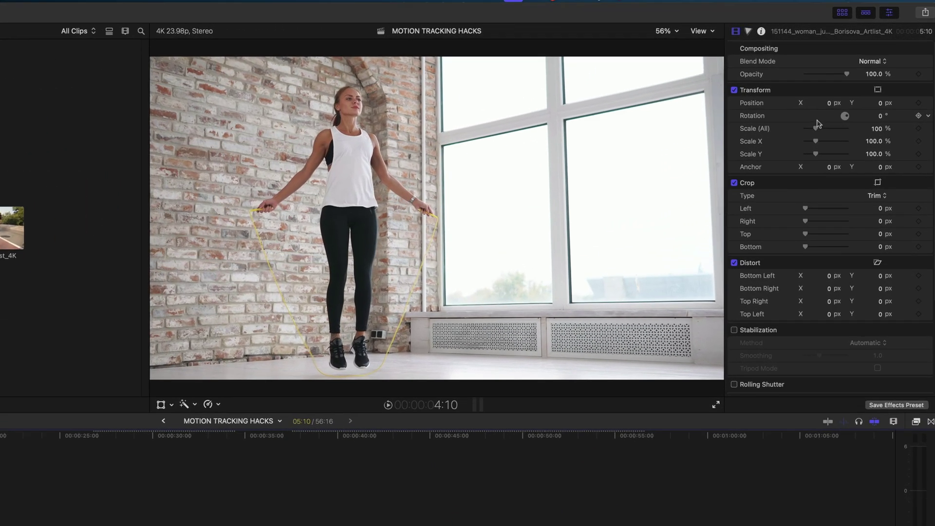
Step: Add an object tracker to the jump-rope clip and shape it into a narrow upright oval over the woman's face
{"action": "scroll", "coordinate": [851, 90], "scroll_direction": "down", "scroll_amount": 5}
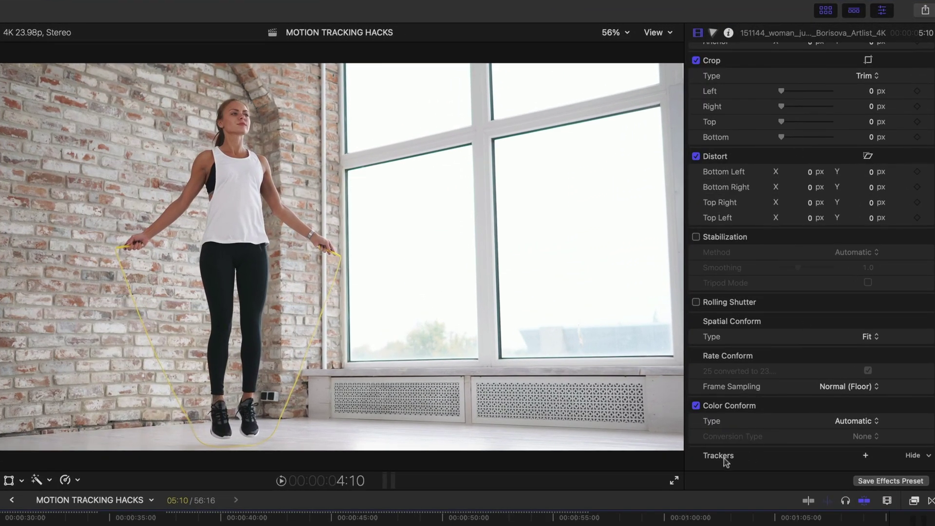
{"action": "left_click", "coordinate": [866, 457]}
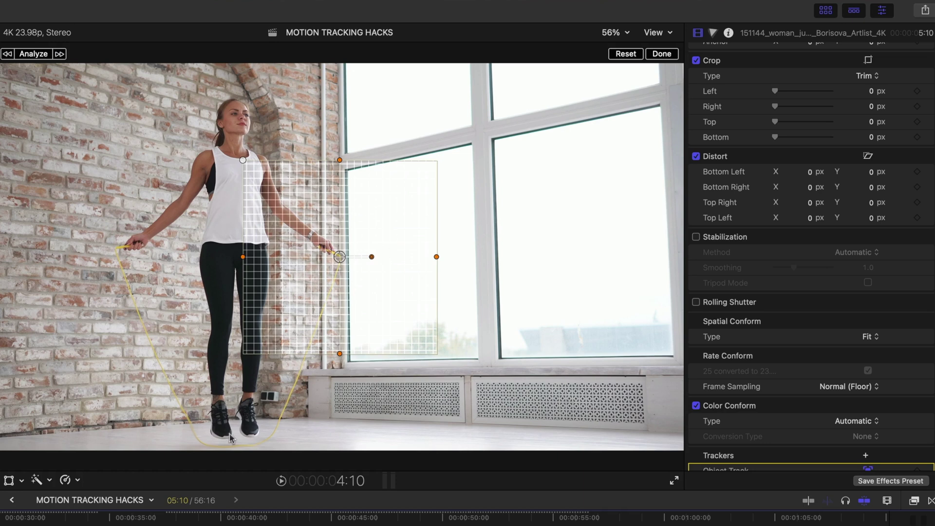
{"action": "left_click_drag", "start_coordinate": [339, 257], "coordinate": [236, 141]}
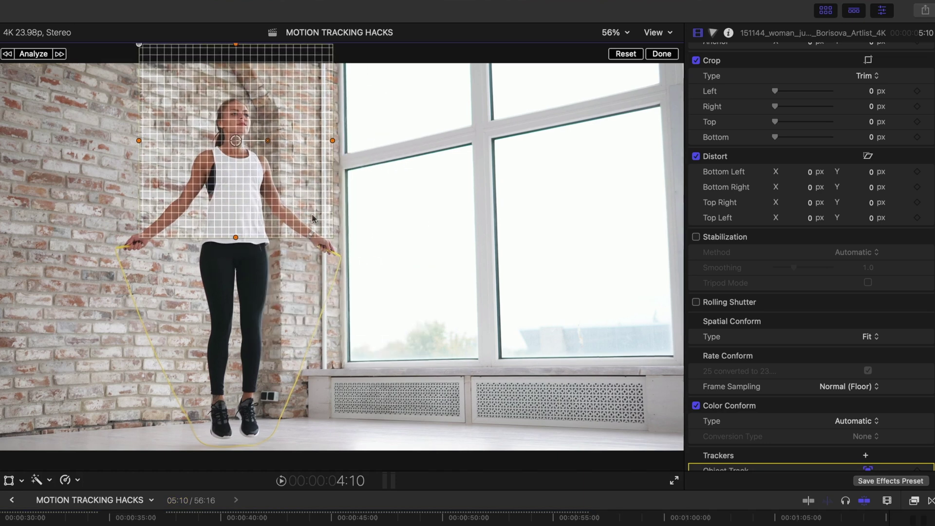
{"action": "left_click_drag", "start_coordinate": [139, 142], "coordinate": [187, 141]}
{"action": "left_click_drag", "start_coordinate": [236, 44], "coordinate": [241, 108]}
{"action": "left_click_drag", "start_coordinate": [209, 147], "coordinate": [212, 129]}
{"action": "left_click_drag", "start_coordinate": [190, 90], "coordinate": [222, 92]}
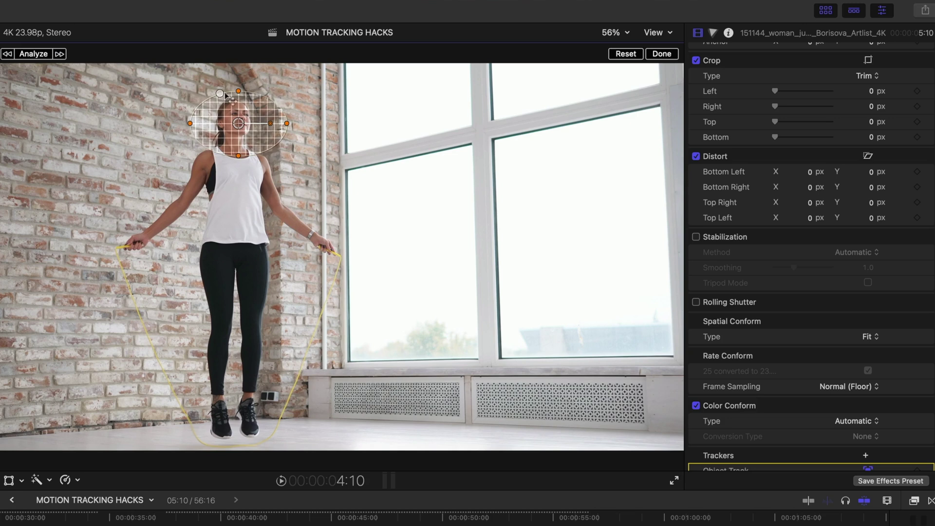
{"action": "left_click_drag", "start_coordinate": [190, 123], "coordinate": [235, 125]}
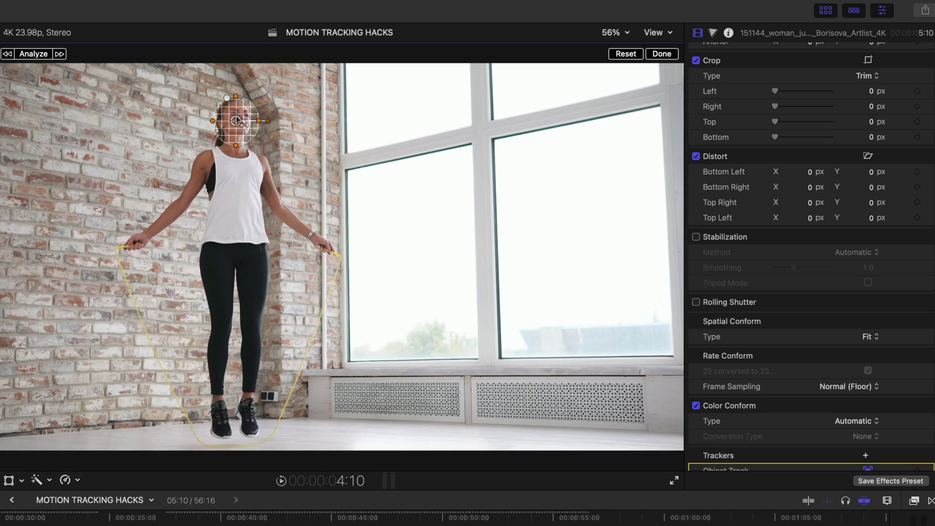
{"action": "left_click_drag", "start_coordinate": [258, 121], "coordinate": [254, 121]}
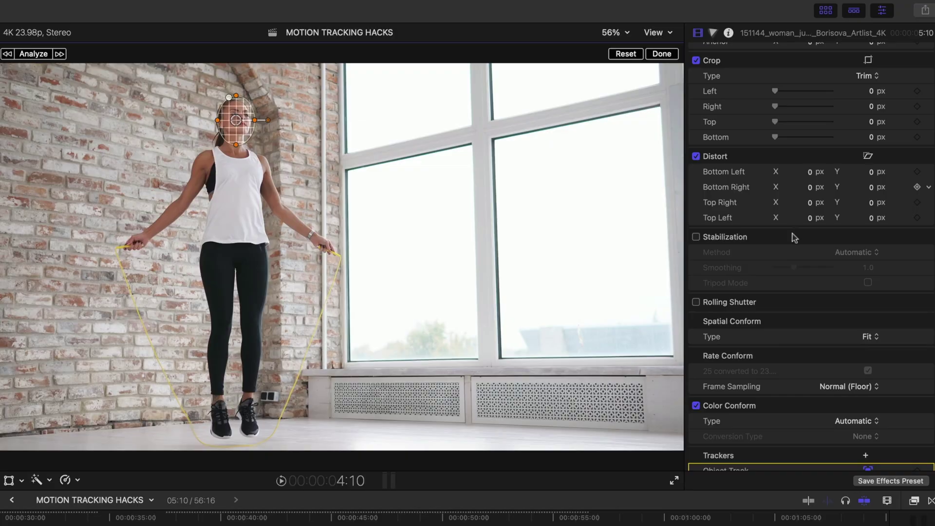
Step: Set the face tracker's analysis method to Machine Learning and analyze the clip
{"action": "scroll", "coordinate": [791, 237], "scroll_direction": "down", "scroll_amount": 2}
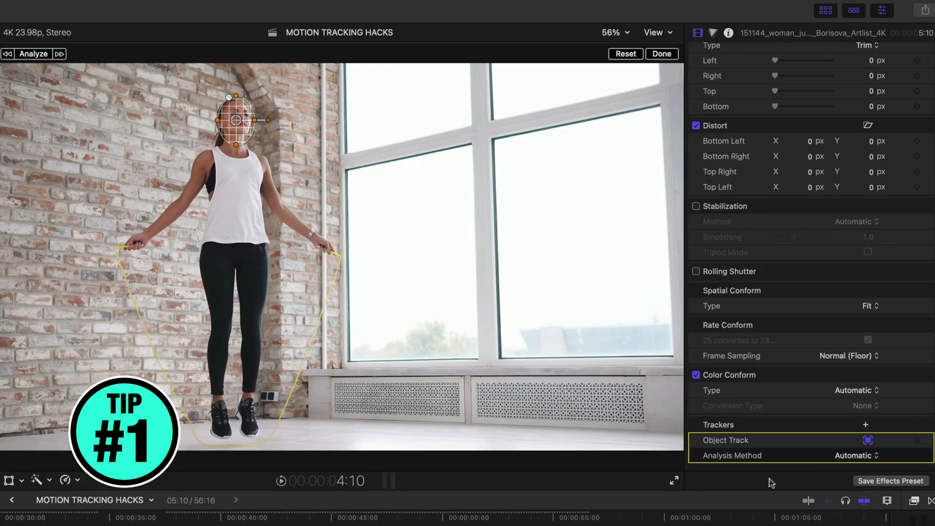
{"action": "left_click", "coordinate": [848, 456]}
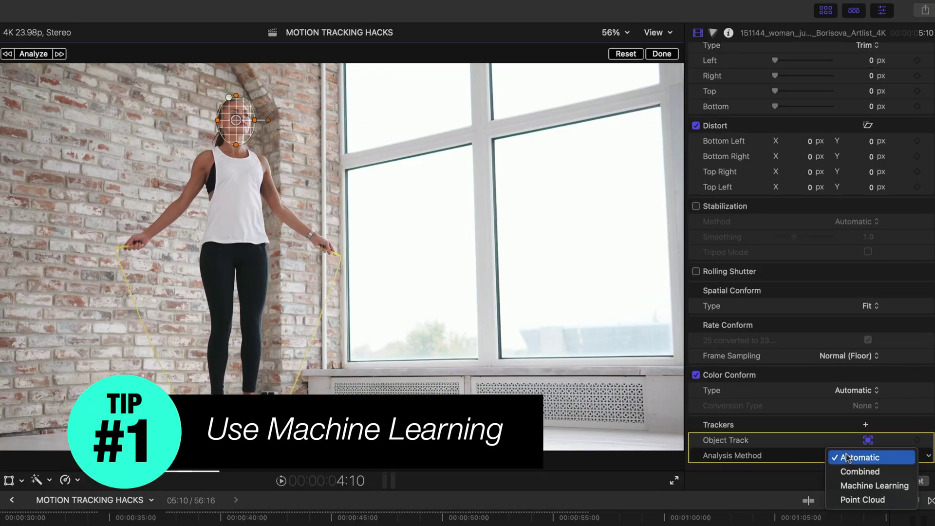
{"action": "left_click", "coordinate": [853, 487]}
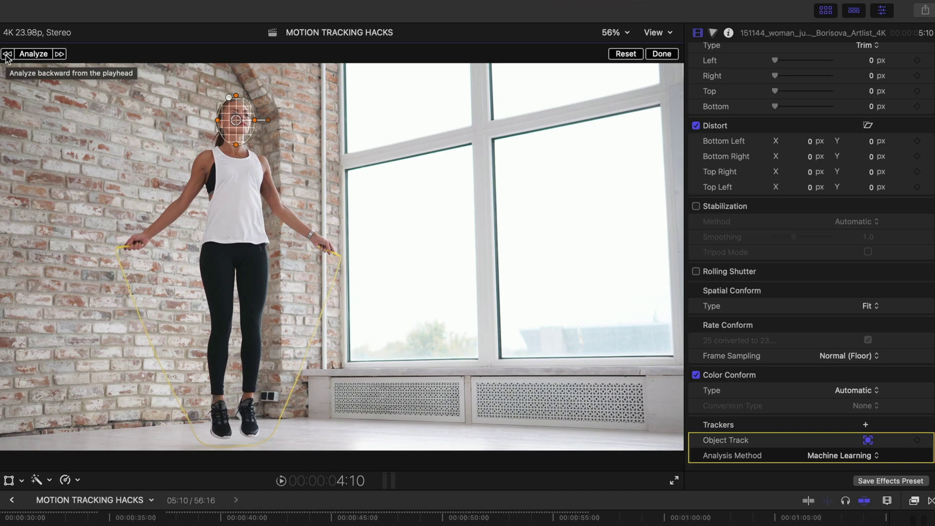
{"action": "left_click", "coordinate": [29, 55]}
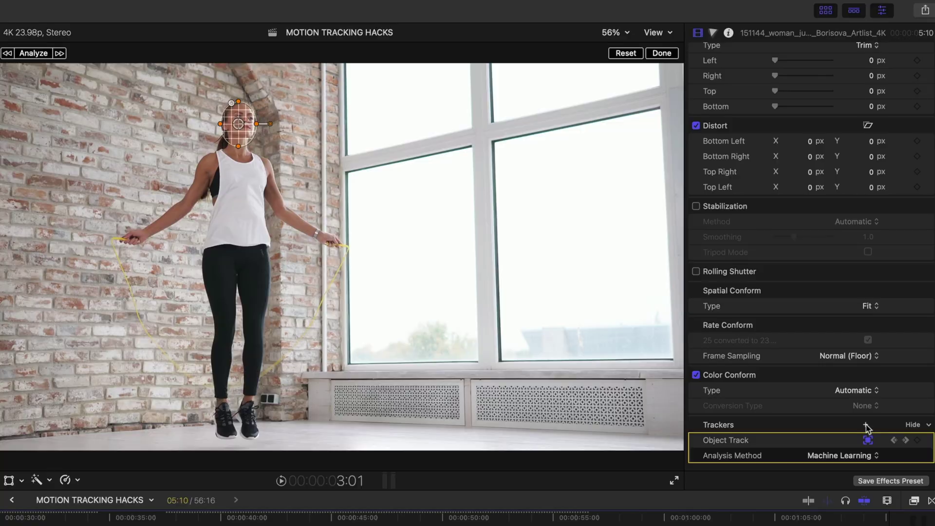
Step: Add a second object tracker, shape it into a small oval around the woman's shoes and analyze it
{"action": "left_click", "coordinate": [865, 425]}
{"action": "left_click_drag", "start_coordinate": [339, 256], "coordinate": [229, 401]}
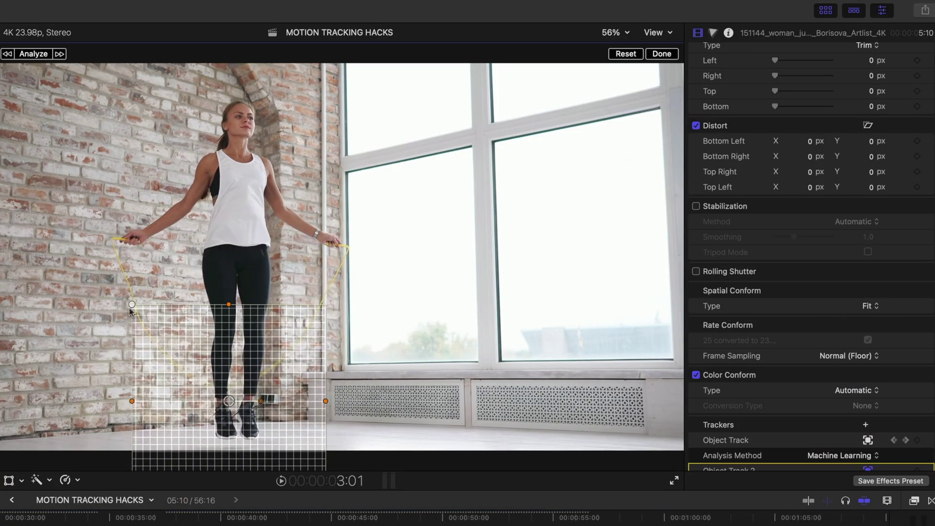
{"action": "left_click_drag", "start_coordinate": [131, 304], "coordinate": [161, 331]}
{"action": "left_click_drag", "start_coordinate": [228, 304], "coordinate": [228, 369]}
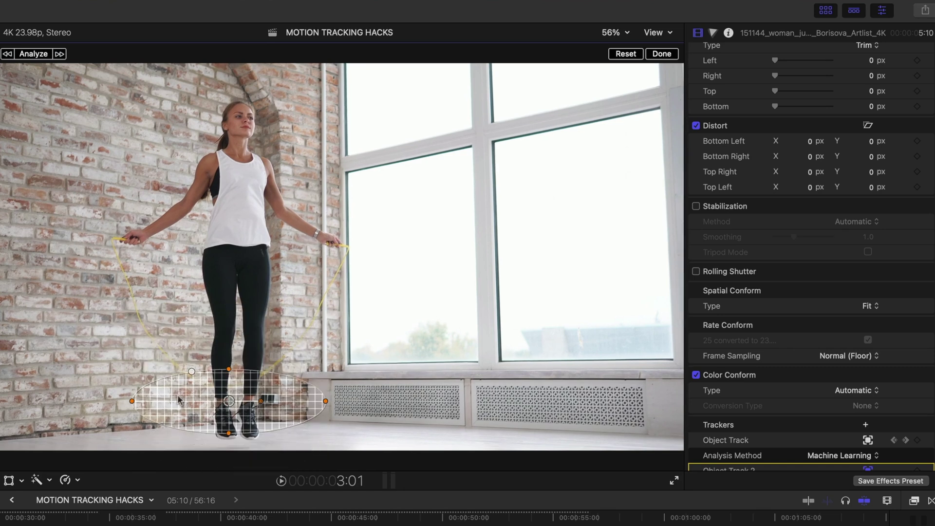
{"action": "left_click_drag", "start_coordinate": [132, 401], "coordinate": [234, 418]}
{"action": "left_click_drag", "start_coordinate": [234, 450], "coordinate": [236, 440]}
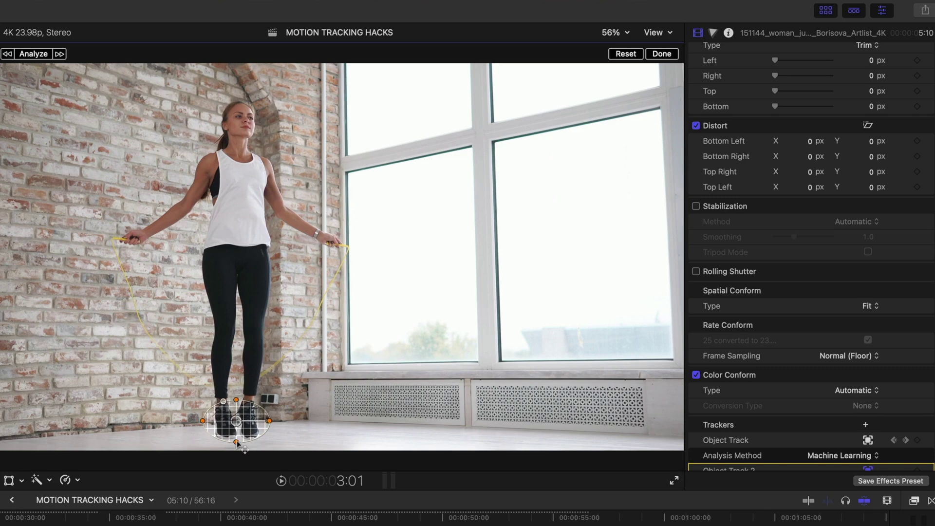
{"action": "left_click", "coordinate": [39, 54]}
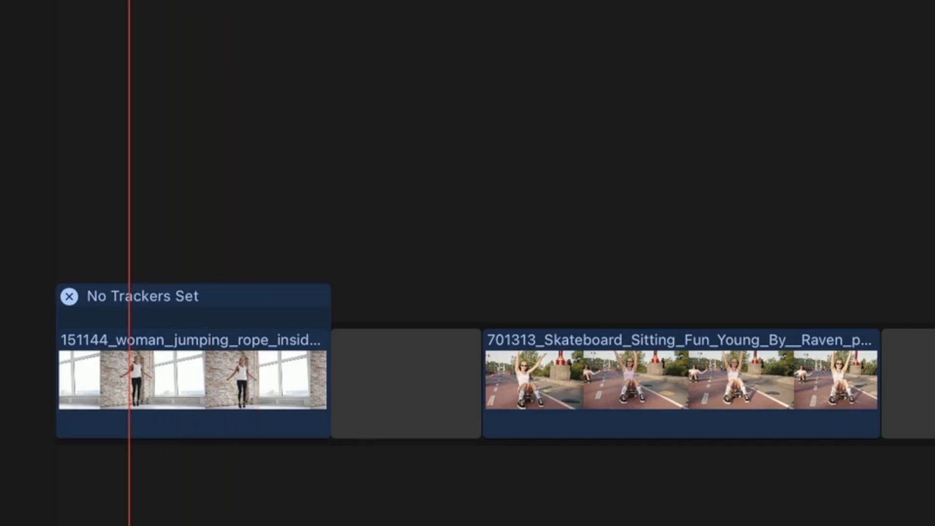
Step: Place the JUMP ROPE title above the jump-rope clip, attach it to the Object Track tracker and play it back
{"action": "left_click_drag", "start_coordinate": [828, 53], "coordinate": [90, 91]}
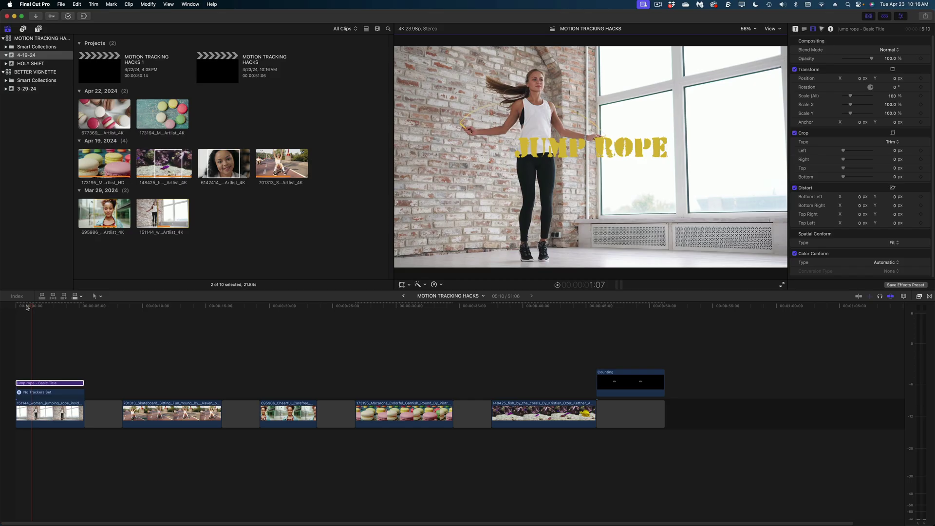
{"action": "left_click", "coordinate": [34, 307]}
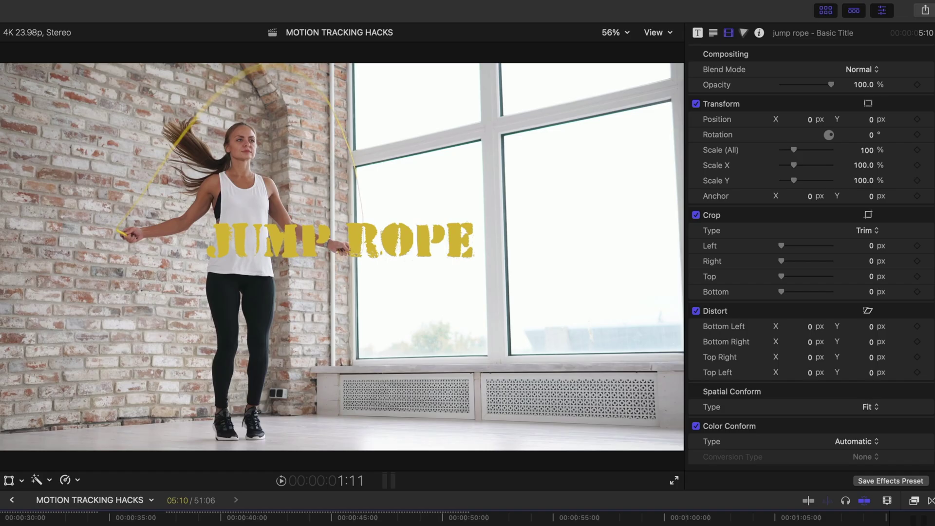
{"action": "left_click", "coordinate": [9, 481]}
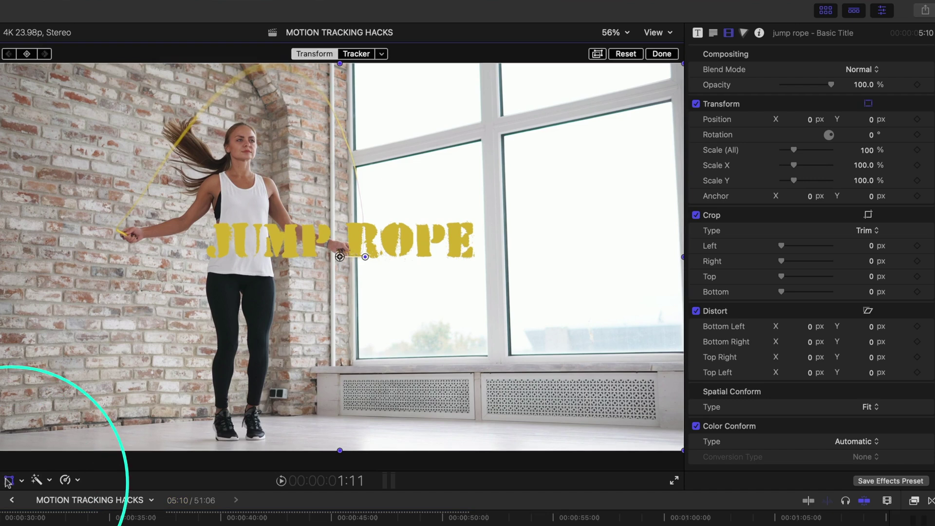
{"action": "left_click", "coordinate": [383, 54]}
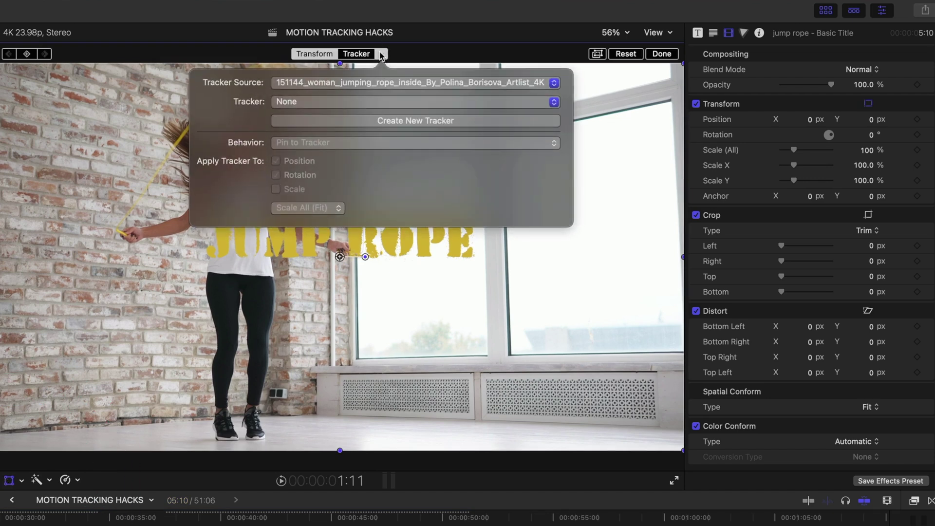
{"action": "left_click", "coordinate": [296, 103]}
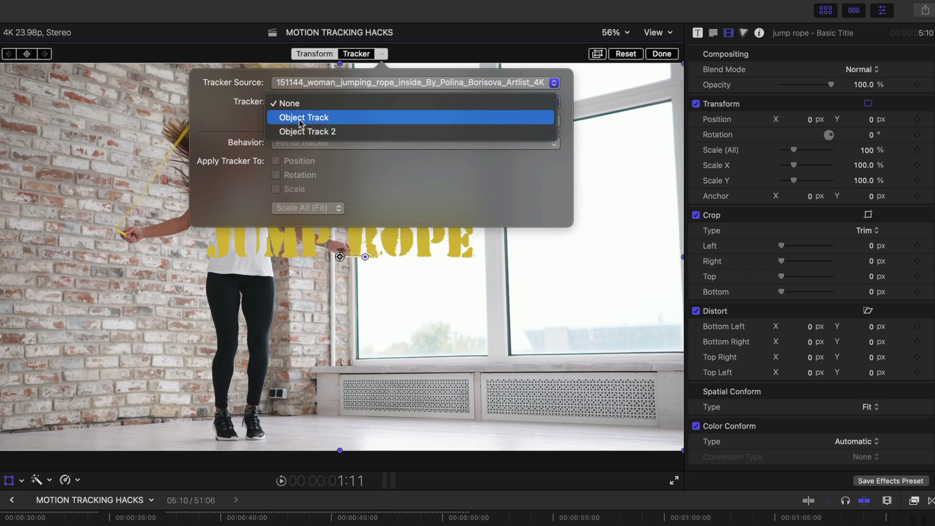
{"action": "left_click", "coordinate": [300, 120]}
{"action": "key", "text": "space"}
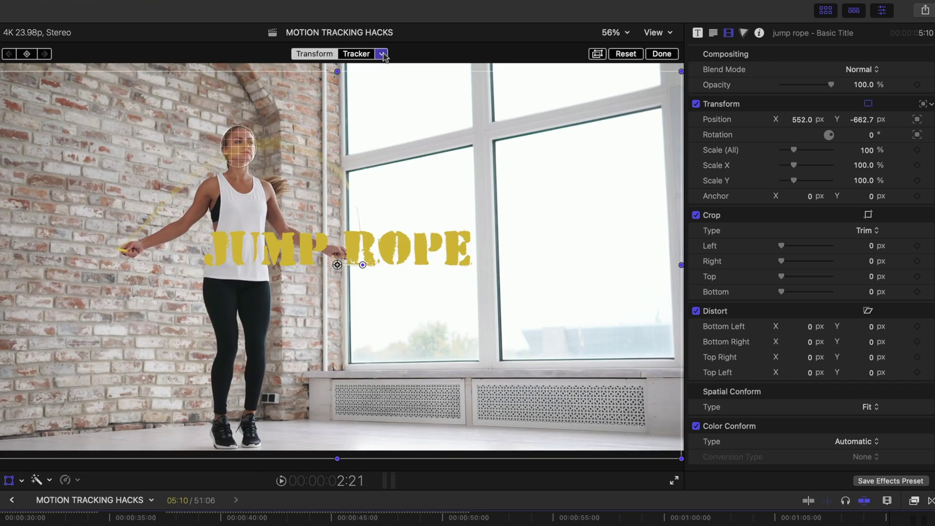
Step: Try the Pin to Tracker behavior on the JUMP ROPE title, then undo it
{"action": "left_click", "coordinate": [383, 54]}
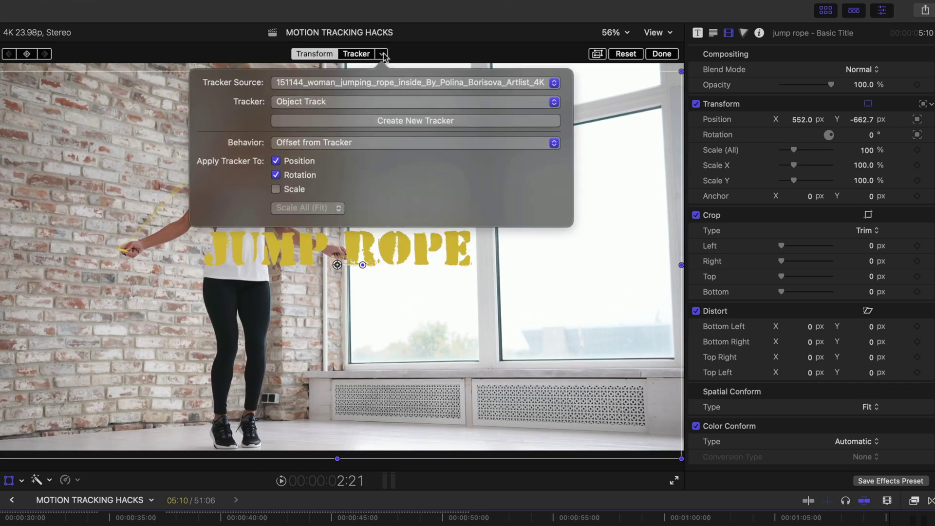
{"action": "left_click", "coordinate": [368, 143]}
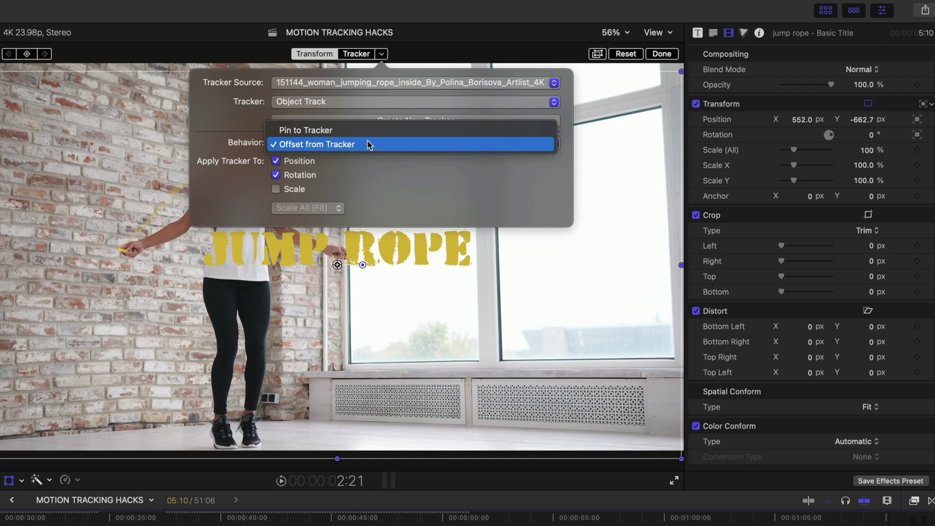
{"action": "left_click", "coordinate": [369, 131]}
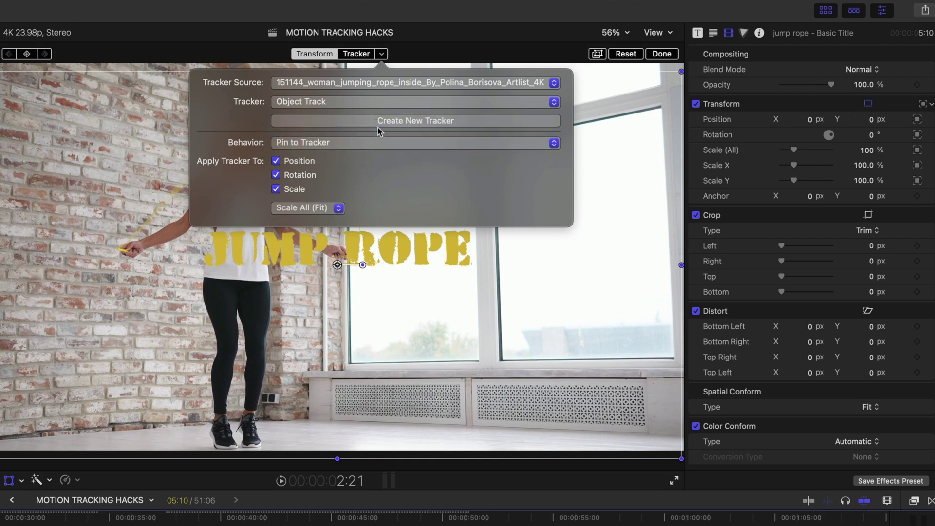
{"action": "left_click", "coordinate": [449, 286]}
{"action": "left_click", "coordinate": [244, 137]}
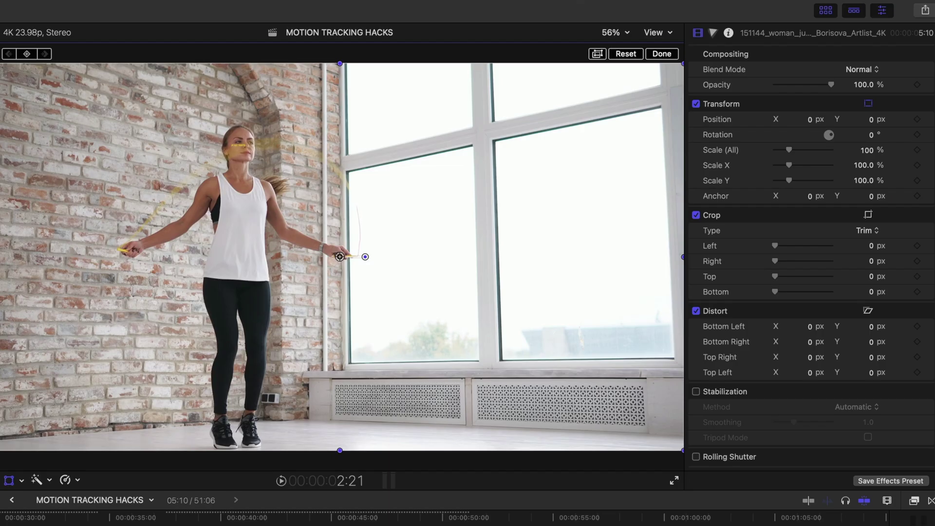
{"action": "key", "text": "space"}
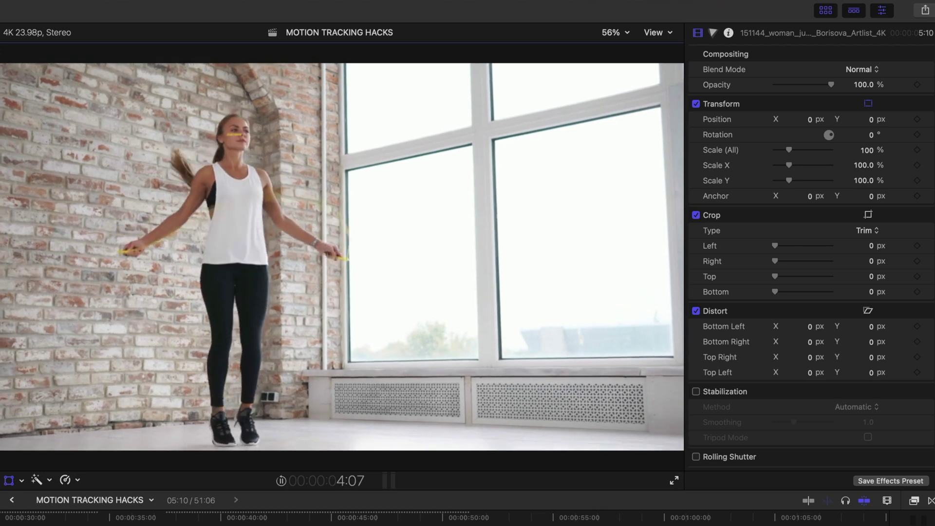
{"action": "key", "text": "super+z"}
Step: Turn off Rotation for the title's tracker and move JUMP ROPE over the window to about X 1177.7, Y -352.2 px
{"action": "left_click", "coordinate": [383, 54]}
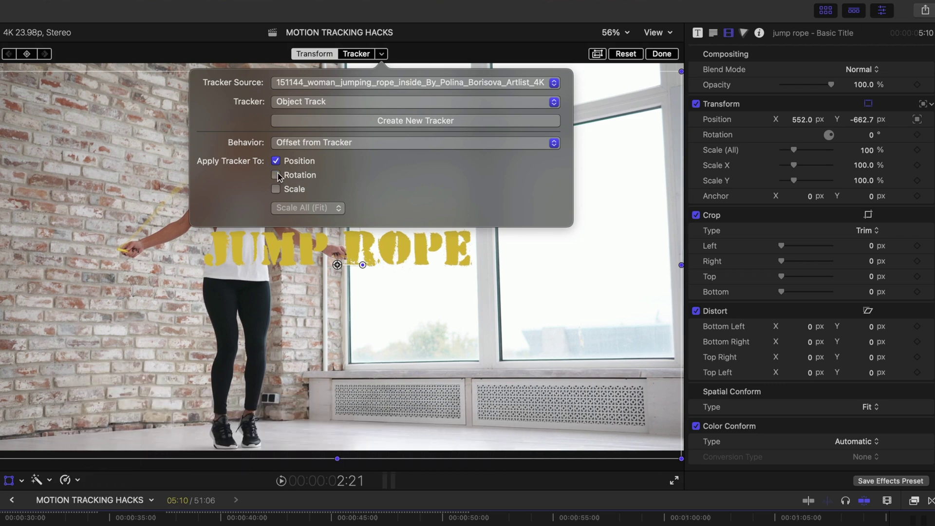
{"action": "left_click", "coordinate": [382, 253]}
{"action": "left_click_drag", "start_coordinate": [381, 254], "coordinate": [490, 199]}
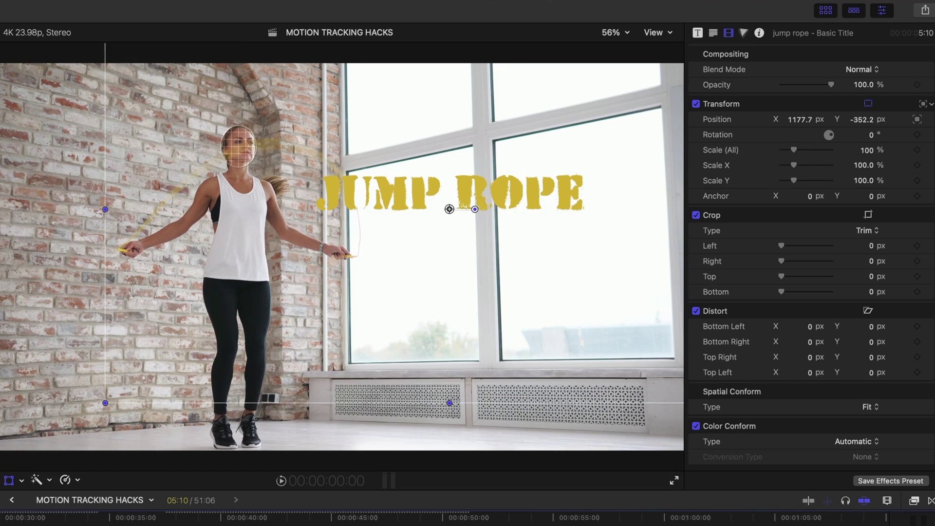
{"action": "key", "text": "space"}
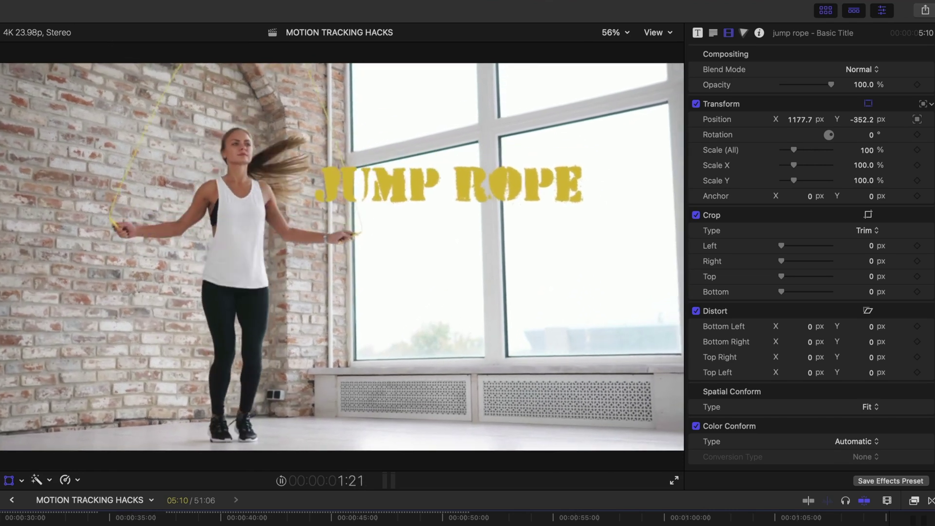
{"action": "key", "text": "space"}
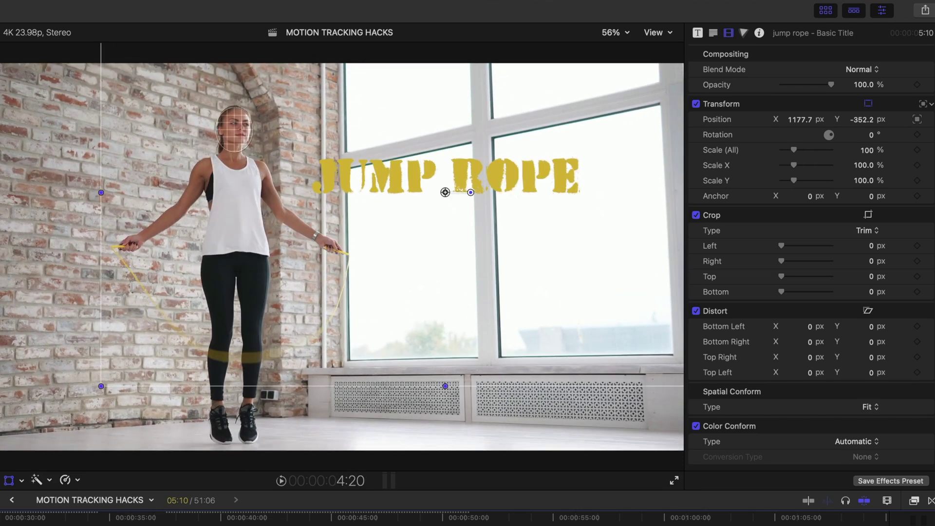
Step: Switch the JUMP ROPE title's tracker to Object Track 2 on the shoes and play back the motion
{"action": "left_click", "coordinate": [9, 481]}
{"action": "left_click", "coordinate": [383, 55]}
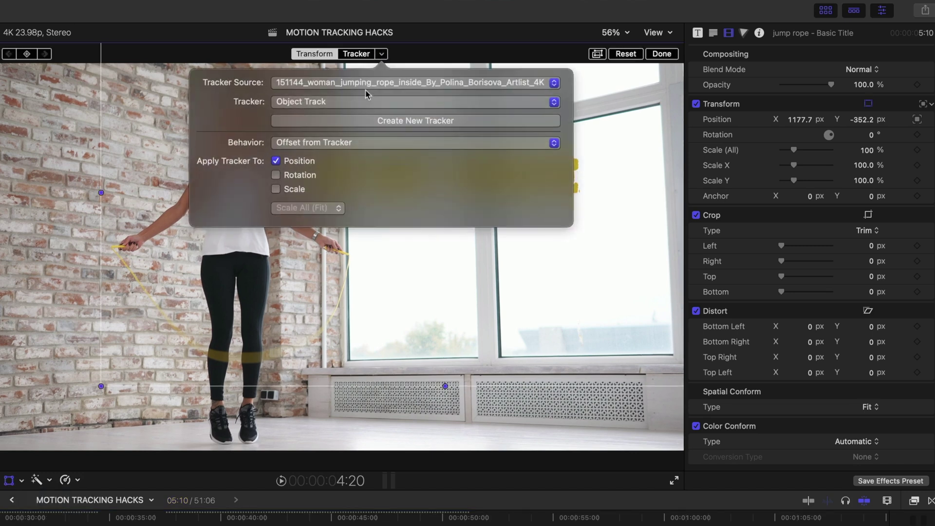
{"action": "left_click", "coordinate": [363, 101]}
{"action": "left_click", "coordinate": [369, 116]}
{"action": "left_click", "coordinate": [369, 117]}
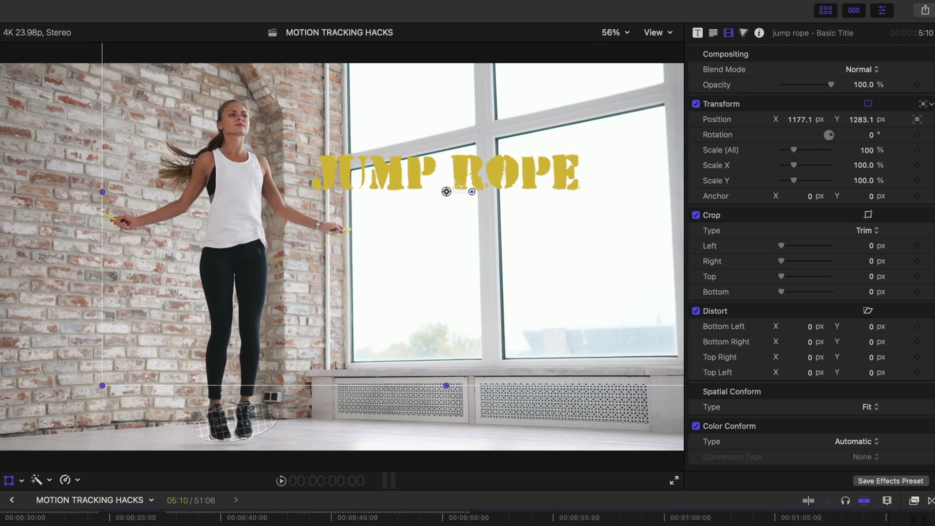
{"action": "key", "text": "space"}
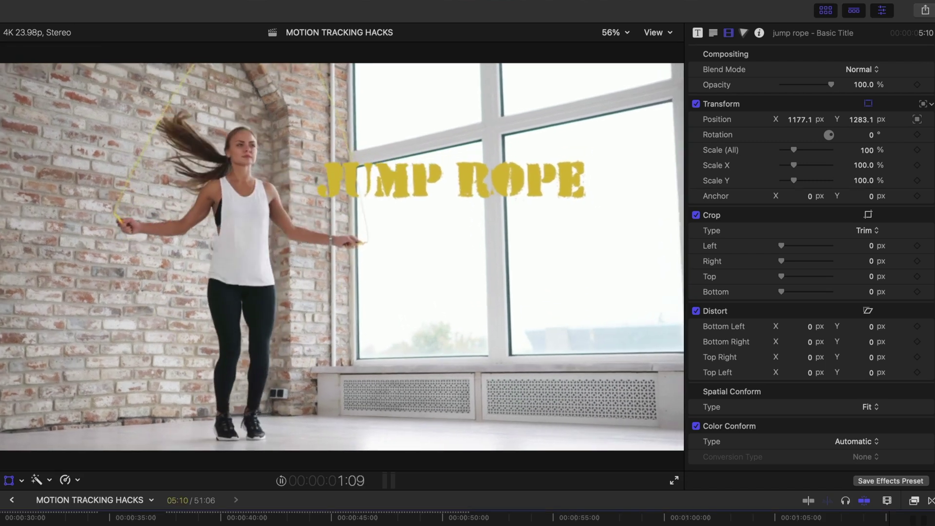
{"action": "key", "text": "space"}
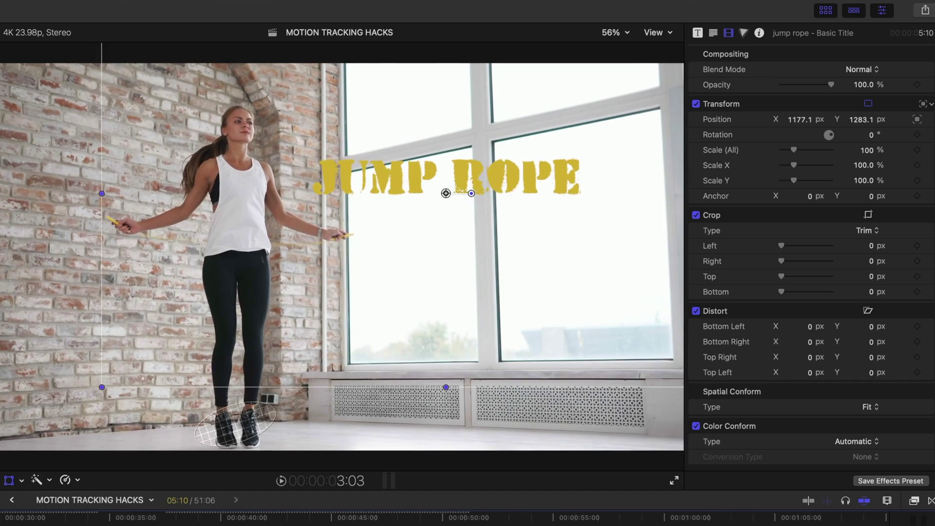
Step: Set the JUMP ROPE title's tracker back to Object Track on the woman's face
{"action": "left_click", "coordinate": [381, 54]}
{"action": "left_click", "coordinate": [382, 103]}
{"action": "left_click", "coordinate": [382, 89]}
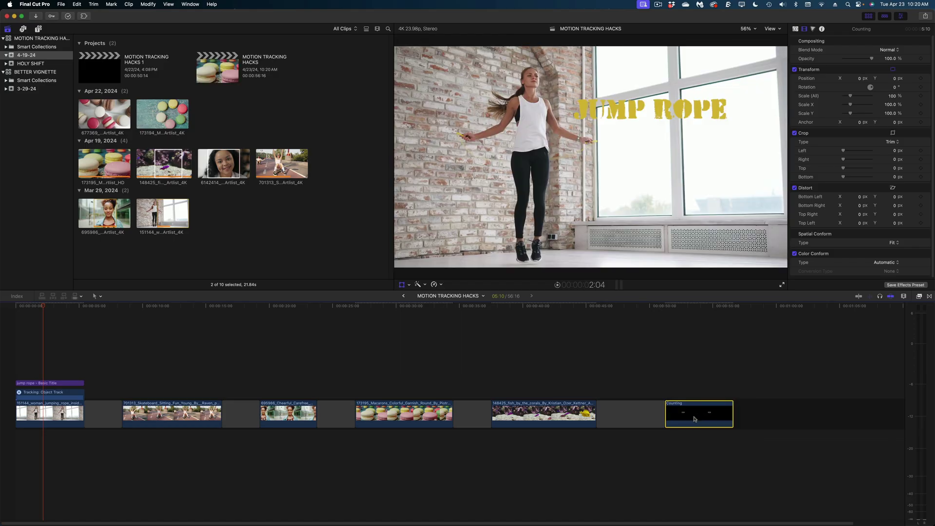
Step: Stack the Counting clip above the JUMP ROPE title and move its number to X -1658.5, Y -872.2 px
{"action": "left_click_drag", "start_coordinate": [678, 409], "coordinate": [30, 333]}
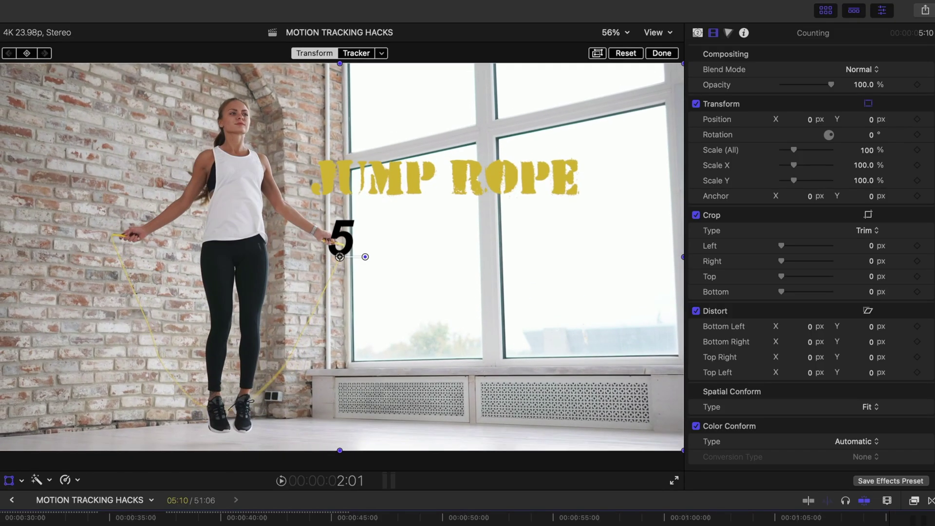
{"action": "left_click_drag", "start_coordinate": [346, 258], "coordinate": [43, 413]}
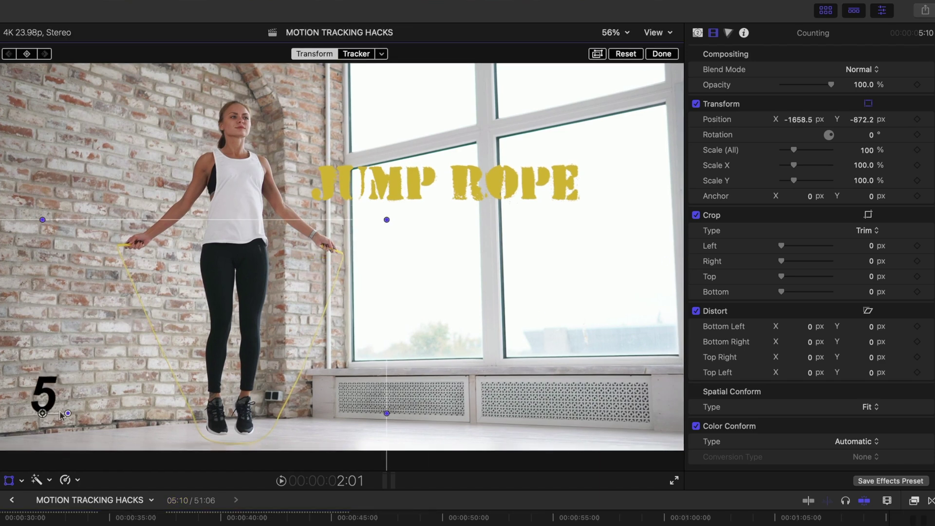
Step: Attach the Counting clip to the jumping woman's Object Track and play back the motion
{"action": "left_click", "coordinate": [383, 54]}
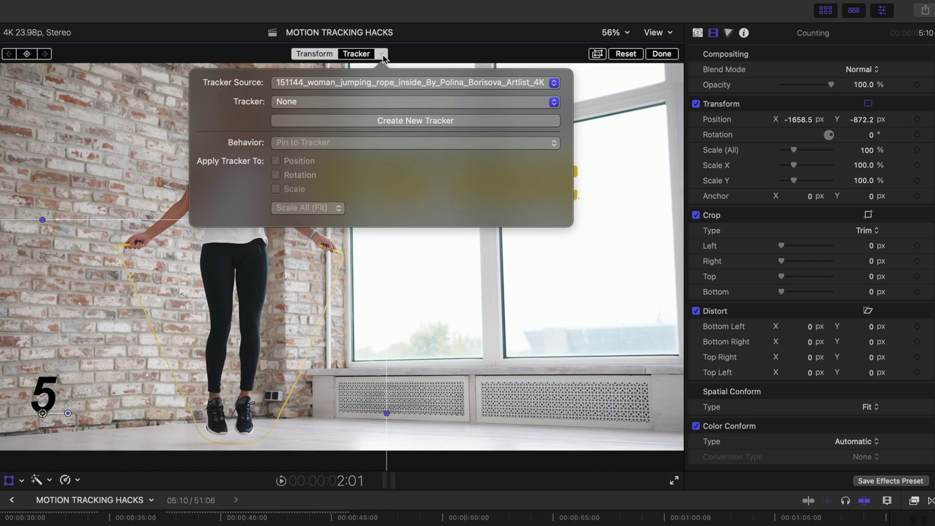
{"action": "left_click", "coordinate": [372, 105]}
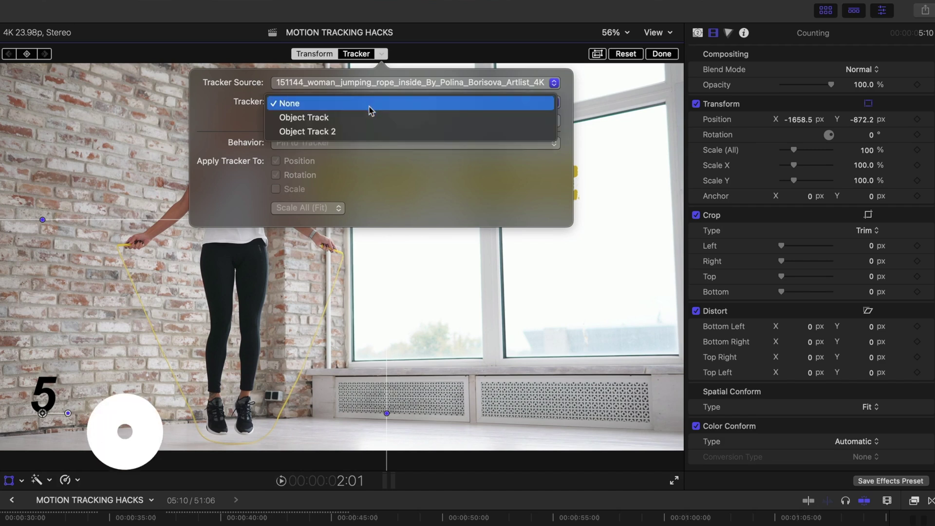
{"action": "left_click", "coordinate": [365, 118]}
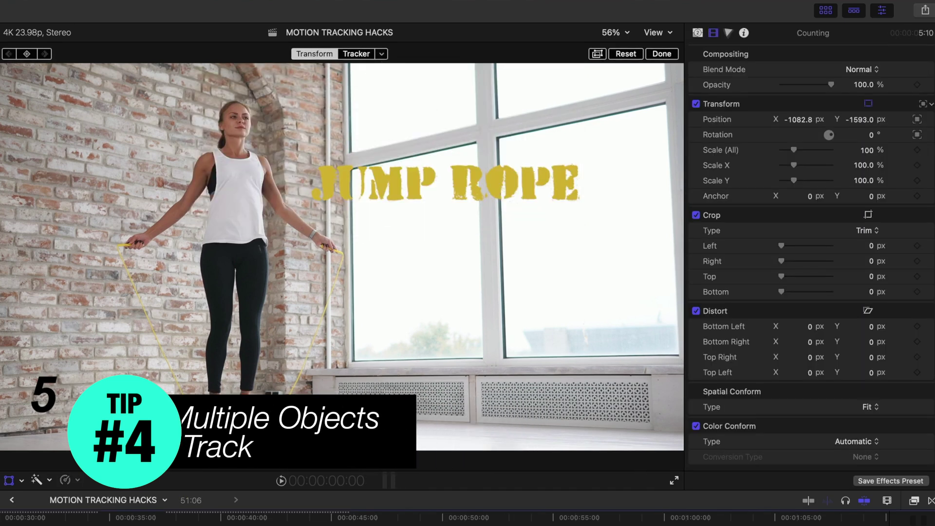
{"action": "key", "text": "space"}
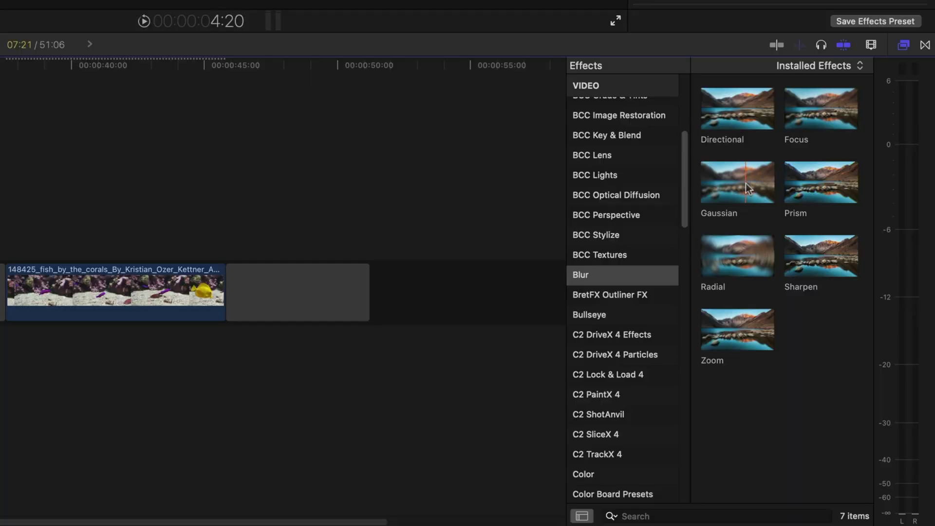
Step: Apply the Gaussian blur effect to the detected face of the woman sitting on the skateboard
{"action": "left_click_drag", "start_coordinate": [749, 189], "coordinate": [378, 140]}
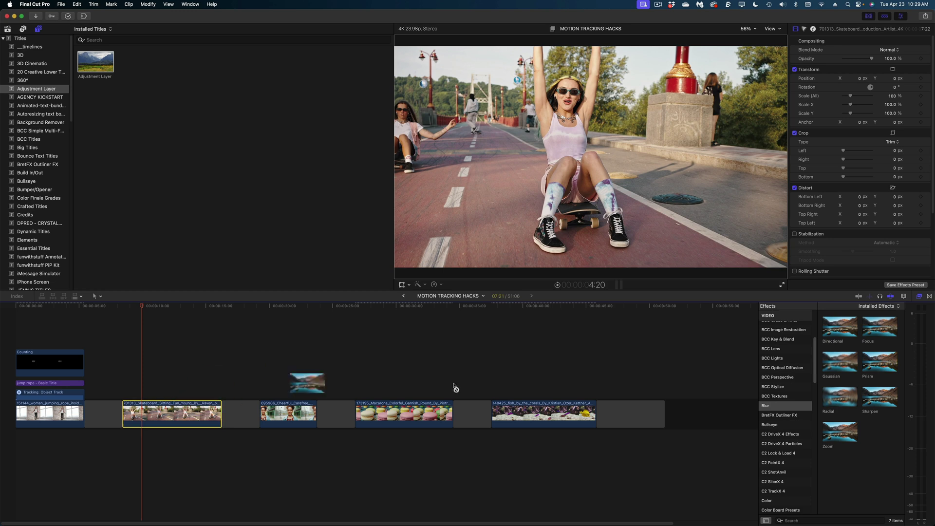
{"action": "left_click_drag", "start_coordinate": [698, 279], "coordinate": [665, 201]}
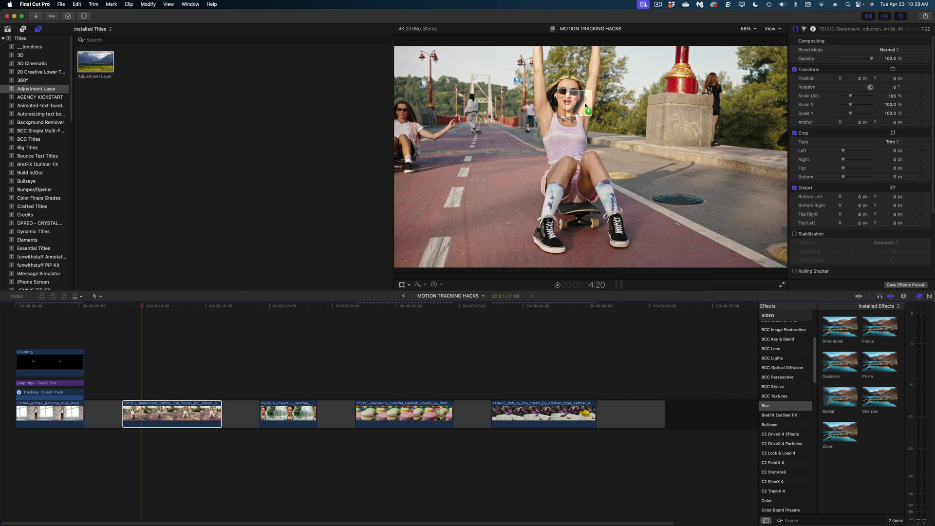
{"action": "left_click_drag", "start_coordinate": [581, 107], "coordinate": [574, 105]}
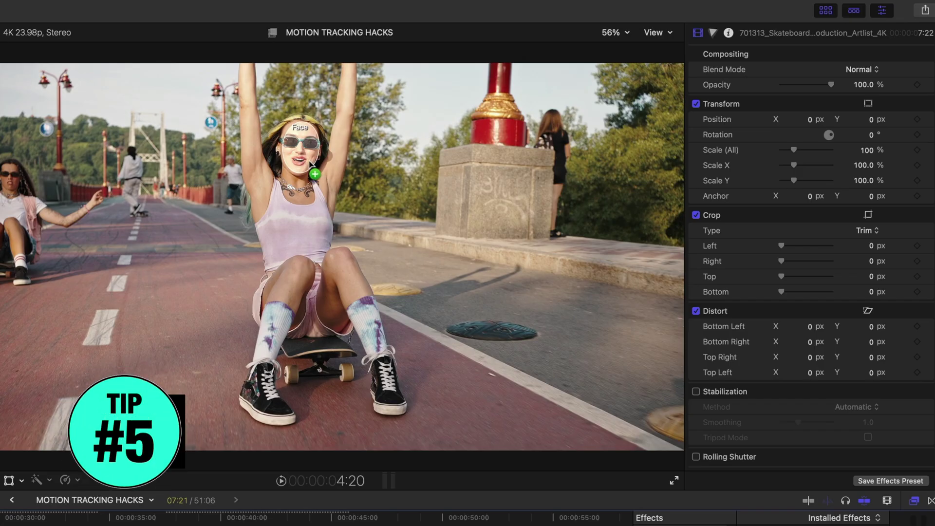
{"action": "left_click_drag", "start_coordinate": [309, 166], "coordinate": [312, 190]}
{"action": "left_click_drag", "start_coordinate": [217, 181], "coordinate": [320, 185]}
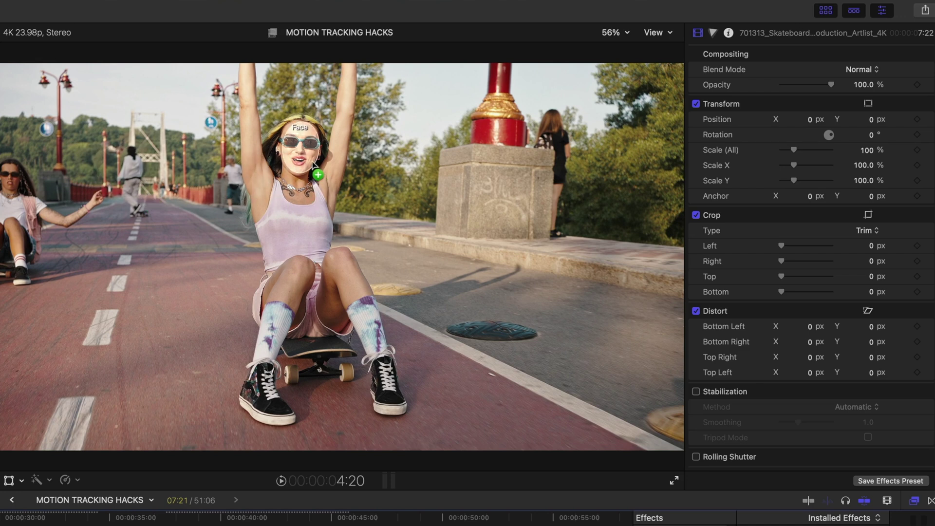
{"action": "left_click_drag", "start_coordinate": [309, 160], "coordinate": [310, 161]}
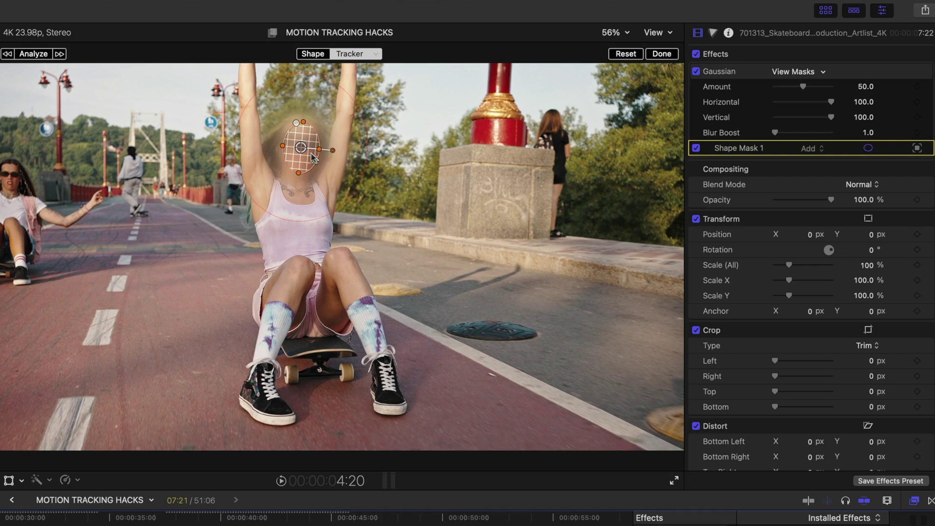
Step: Analyze the face mask's motion through the skateboard clip and play back the tracked blur
{"action": "left_click", "coordinate": [34, 55]}
{"action": "key", "text": "space"}
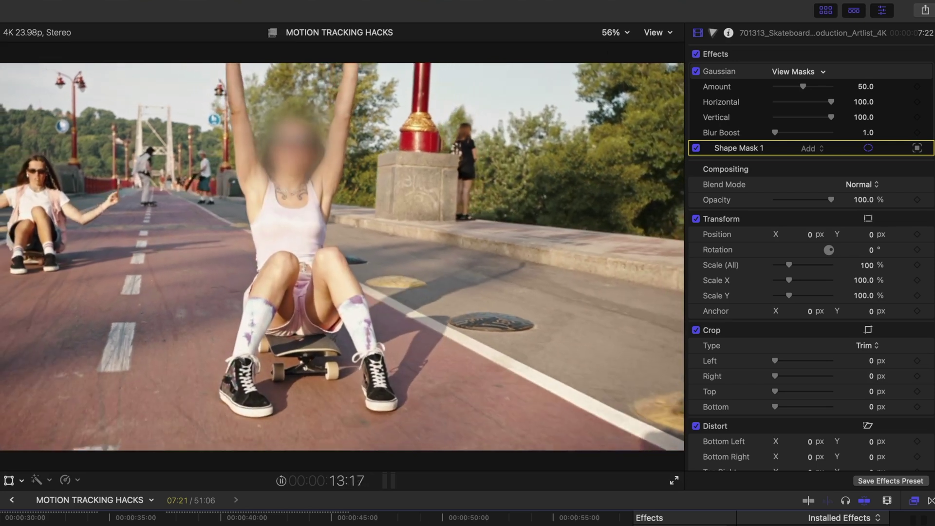
{"action": "key", "text": "space"}
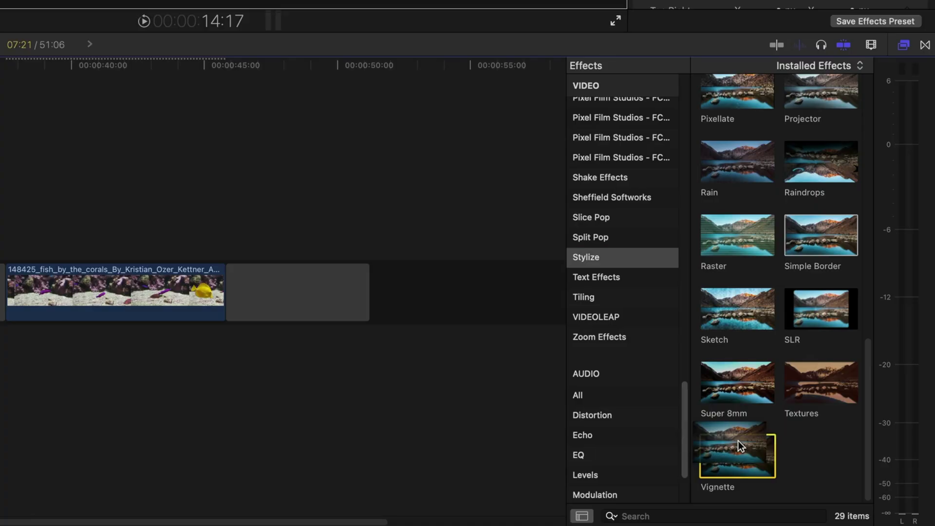
Step: Apply the Vignette effect to the seated woman's body as a tracked mask and disable the Gaussian blur
{"action": "left_click_drag", "start_coordinate": [738, 442], "coordinate": [708, 409]}
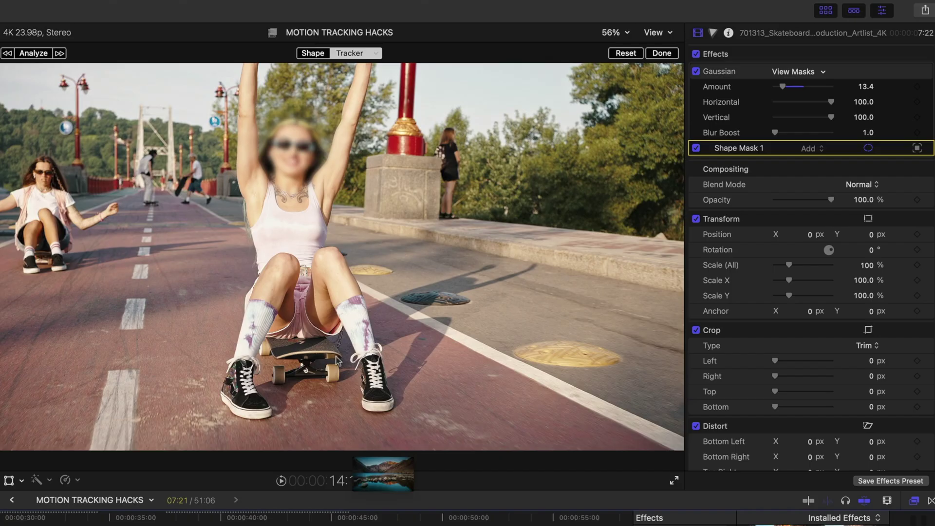
{"action": "left_click_drag", "start_coordinate": [339, 361], "coordinate": [320, 288]}
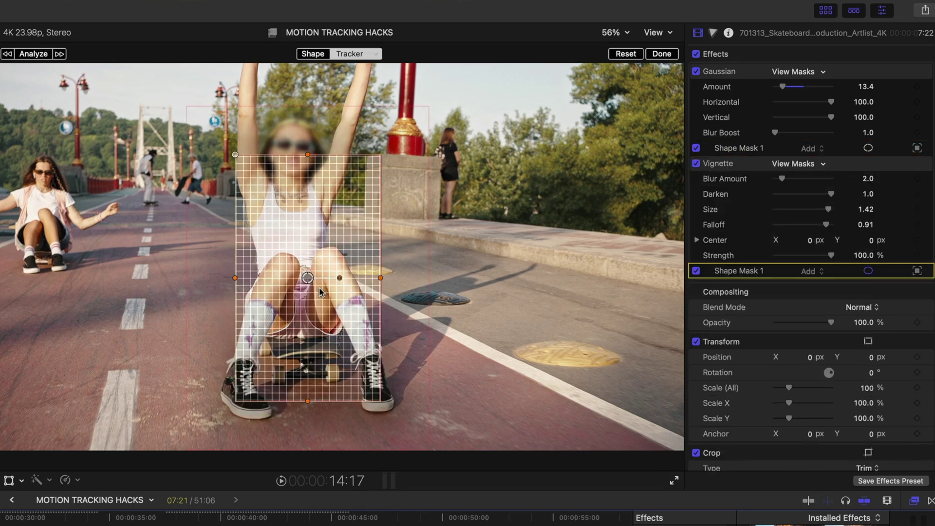
{"action": "left_click", "coordinate": [697, 71]}
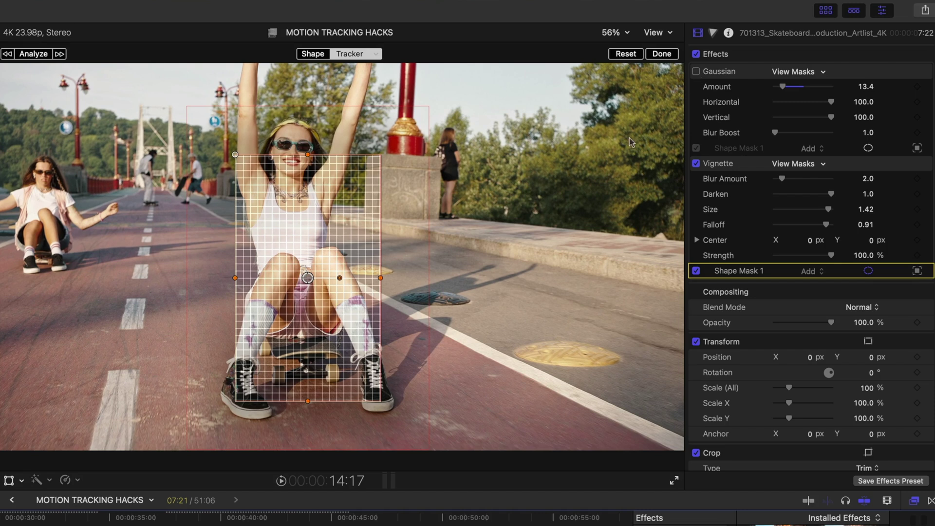
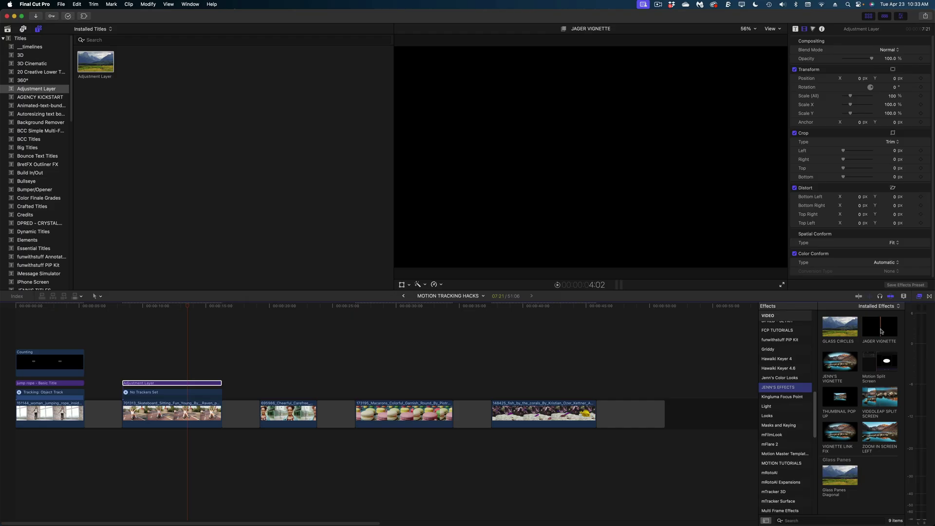
Step: Apply the JAGER VIGNETTE effect to the adjustment layer and set its size to X 687.0, Y 654.2
{"action": "left_click_drag", "start_coordinate": [840, 361], "coordinate": [234, 372]}
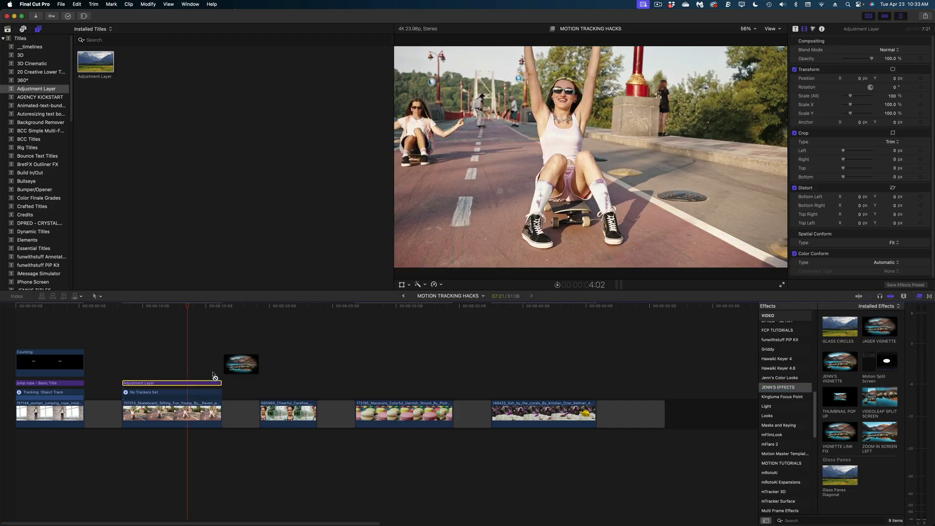
{"action": "left_click_drag", "start_coordinate": [175, 383], "coordinate": [174, 385]}
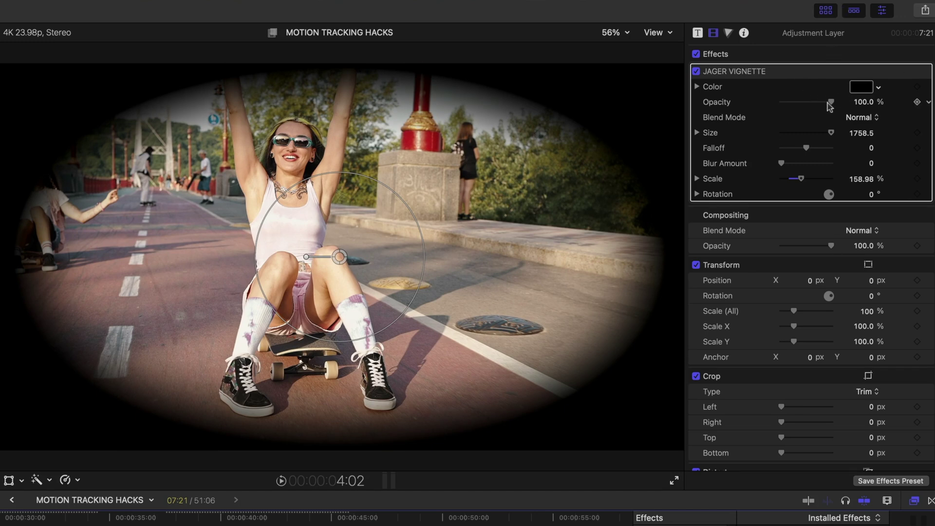
{"action": "left_click", "coordinate": [697, 132]}
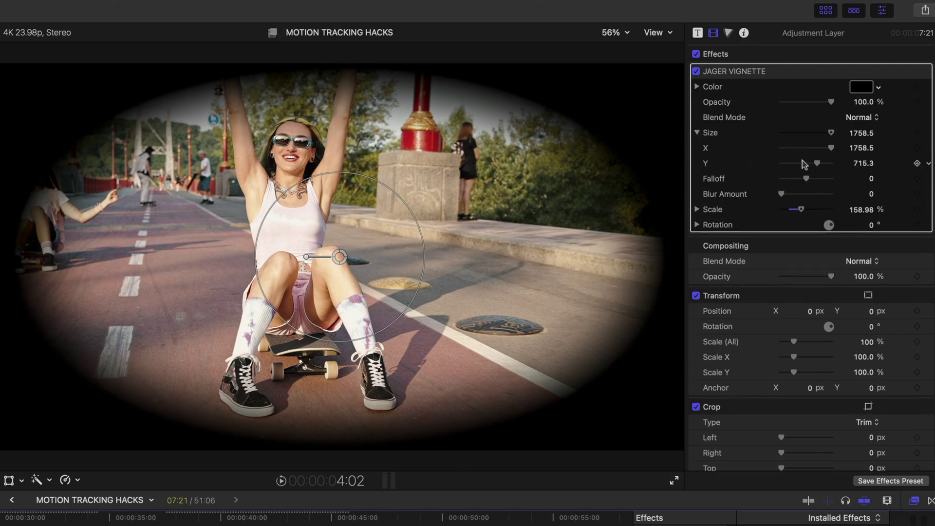
{"action": "mouse_move", "coordinate": [830, 154]}
{"action": "left_mouse_down"}
{"action": "mouse_move", "coordinate": [820, 153]}
{"action": "mouse_move", "coordinate": [820, 134]}
{"action": "mouse_move", "coordinate": [817, 151]}
{"action": "left_mouse_up"}
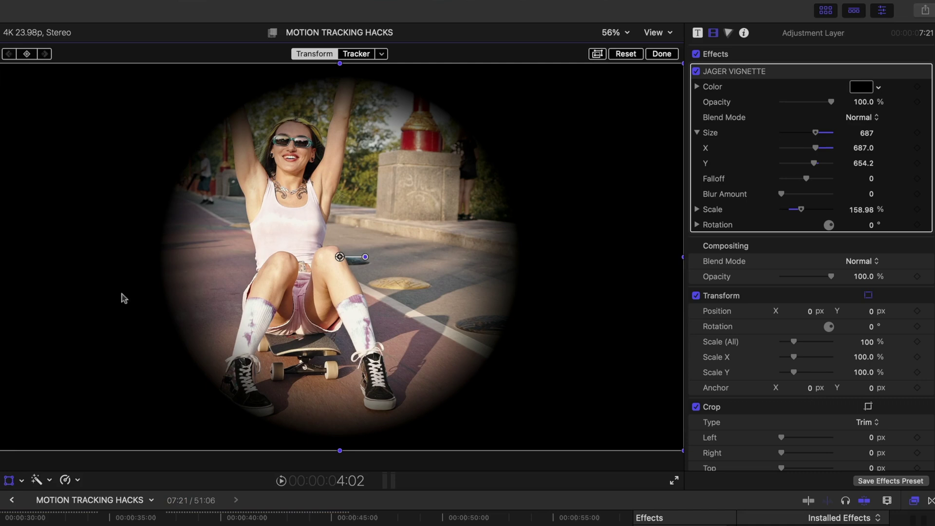
Step: Attach the adjustment layer to the skateboard clip's Object Track
{"action": "left_click", "coordinate": [381, 55]}
{"action": "left_click", "coordinate": [367, 102]}
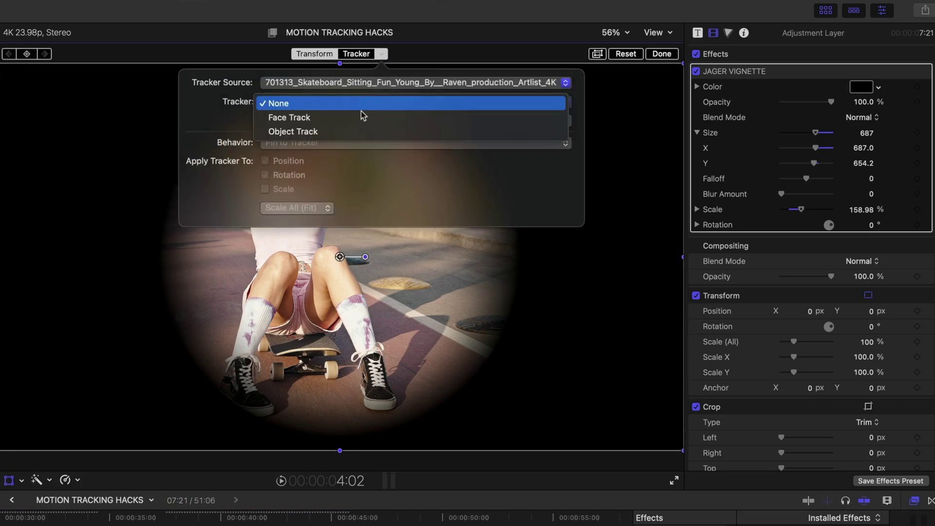
{"action": "left_click", "coordinate": [358, 132]}
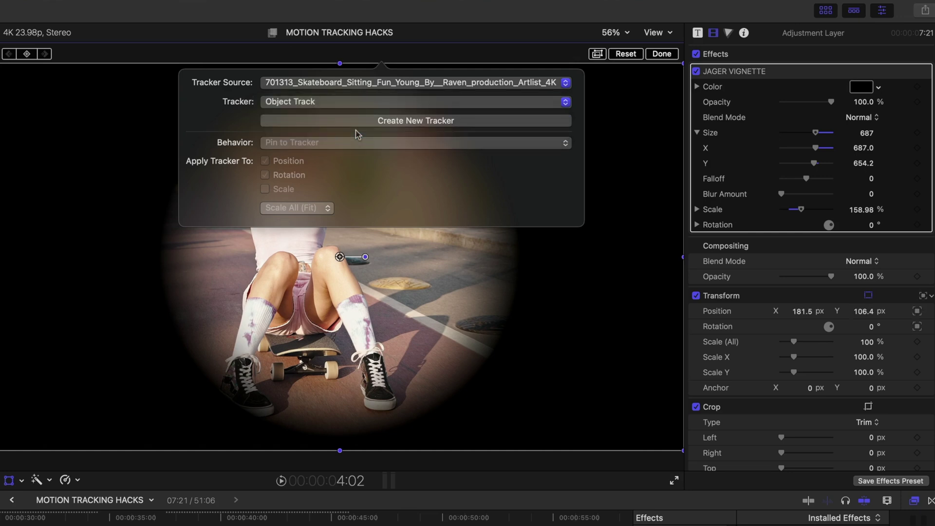
{"action": "left_click", "coordinate": [358, 121]}
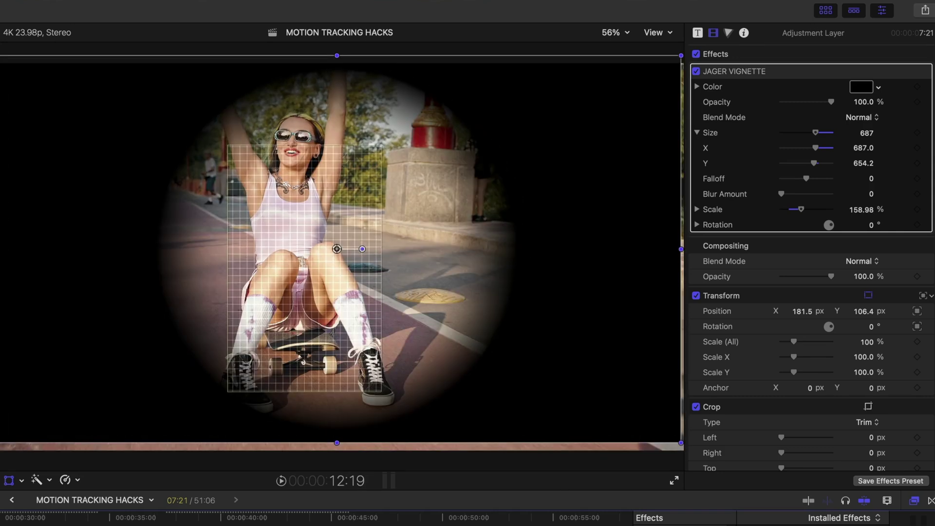
Step: Scale the adjustment layer up to 155% so it keeps covering the frame edges
{"action": "scroll", "coordinate": [760, 307], "scroll_direction": "down", "scroll_amount": 2}
{"action": "left_click_drag", "start_coordinate": [795, 310], "coordinate": [800, 310]}
{"action": "scroll", "coordinate": [833, 149], "scroll_direction": "up", "scroll_amount": 2}
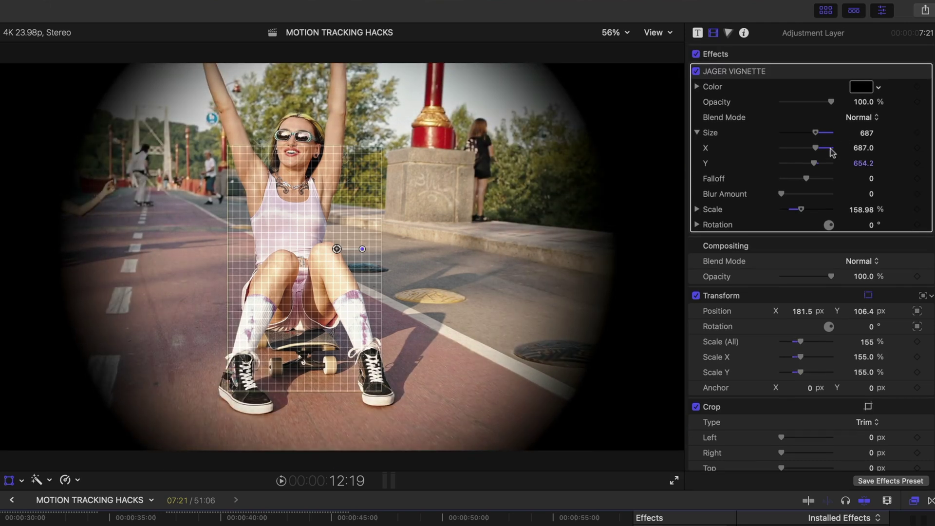
Step: Set the vignette size to X 145.0, Y 433.0 and shift its center slightly toward the seated woman
{"action": "left_click_drag", "start_coordinate": [814, 148], "coordinate": [797, 163]}
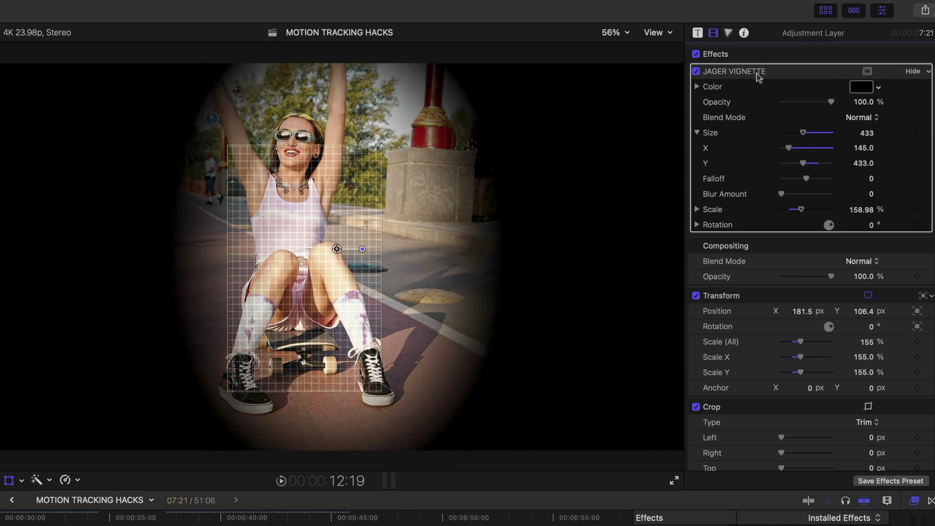
{"action": "left_click", "coordinate": [8, 481]}
{"action": "left_click_drag", "start_coordinate": [336, 250], "coordinate": [328, 256]}
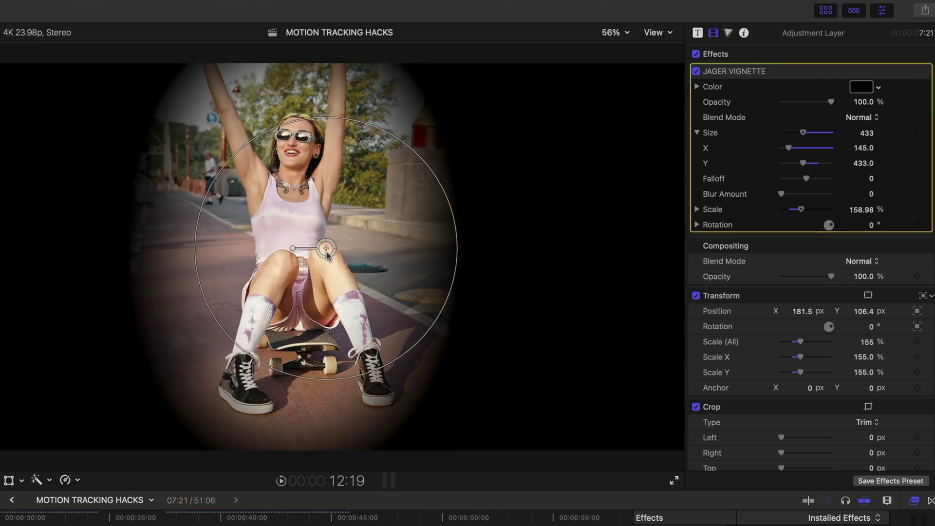
Step: Change the vignette color to red, lower its opacity to 23.04%, and play back the result
{"action": "left_click", "coordinate": [861, 88]}
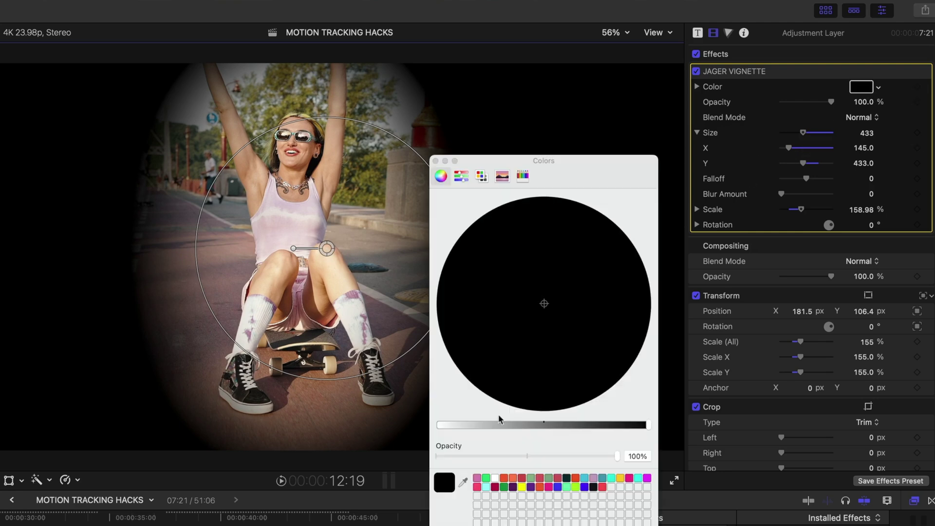
{"action": "left_click", "coordinate": [610, 303]}
{"action": "key", "text": "Escape"}
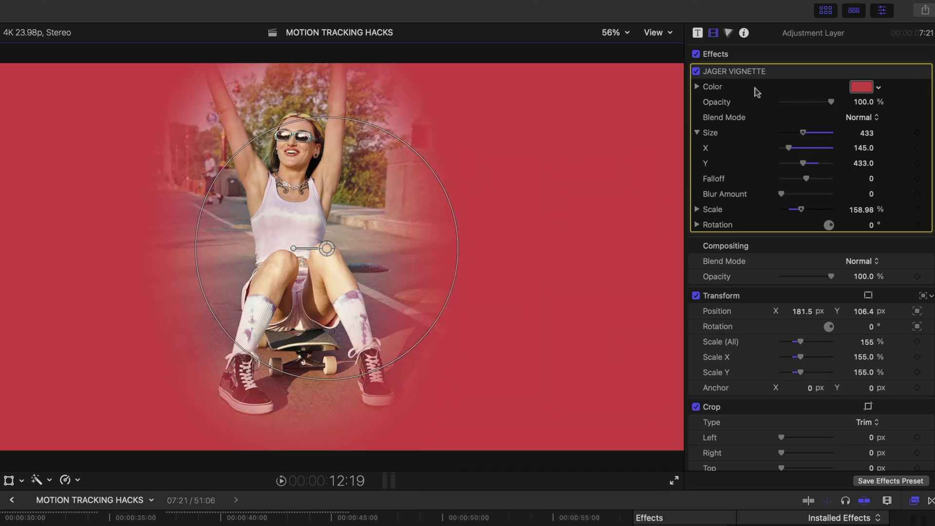
{"action": "left_click_drag", "start_coordinate": [829, 106], "coordinate": [795, 103]}
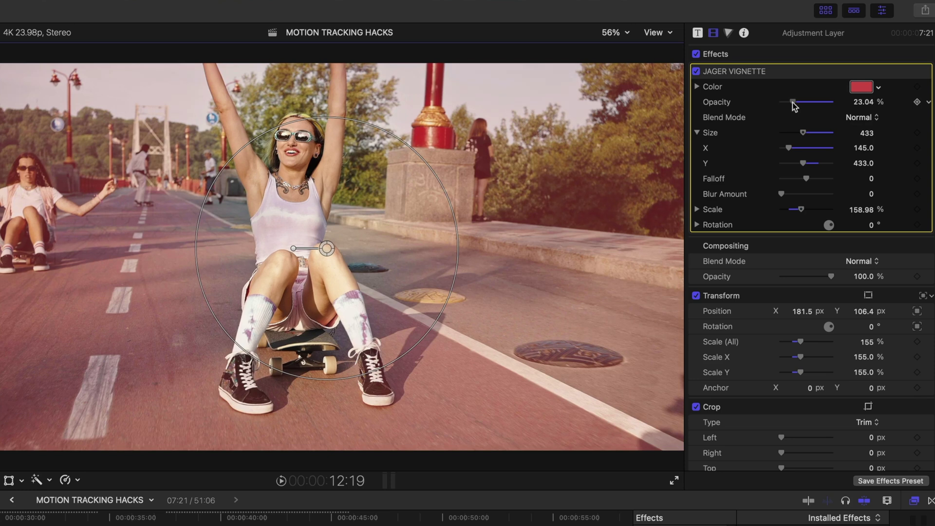
{"action": "key", "text": "space"}
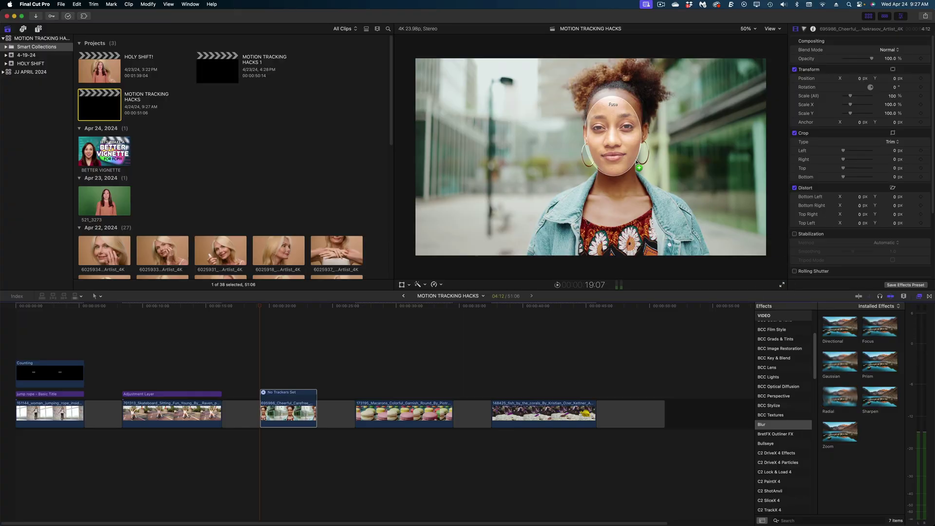
Step: Apply the Radial blur effect to the detected face of the woman in the denim jacket and invert its mask
{"action": "left_click_drag", "start_coordinate": [637, 162], "coordinate": [633, 161]}
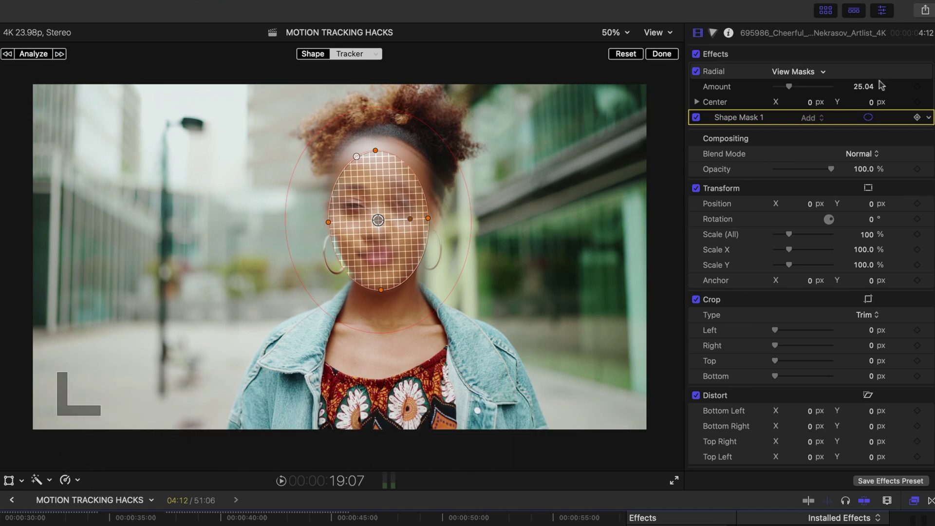
{"action": "left_click", "coordinate": [929, 74]}
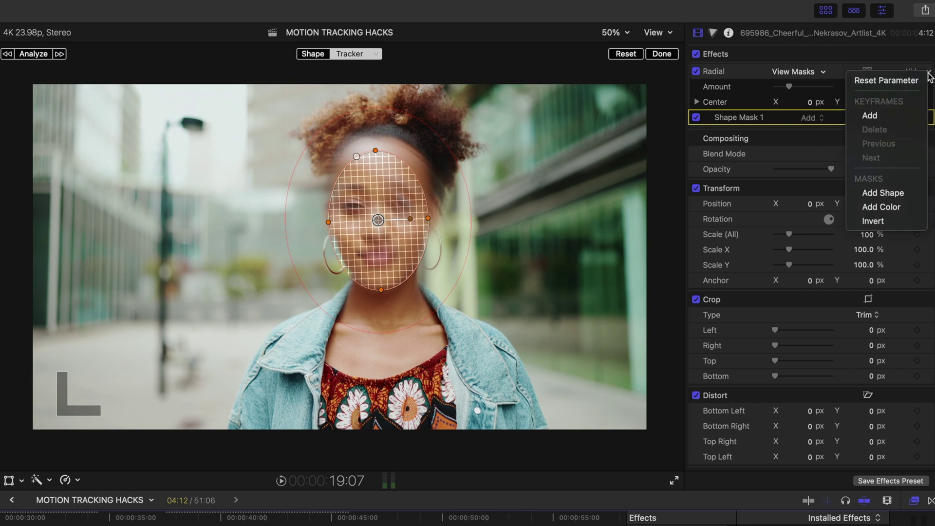
{"action": "left_click", "coordinate": [873, 222]}
Step: Set the Face Track analysis method to Machine Learning
{"action": "scroll", "coordinate": [844, 253], "scroll_direction": "down", "scroll_amount": 10}
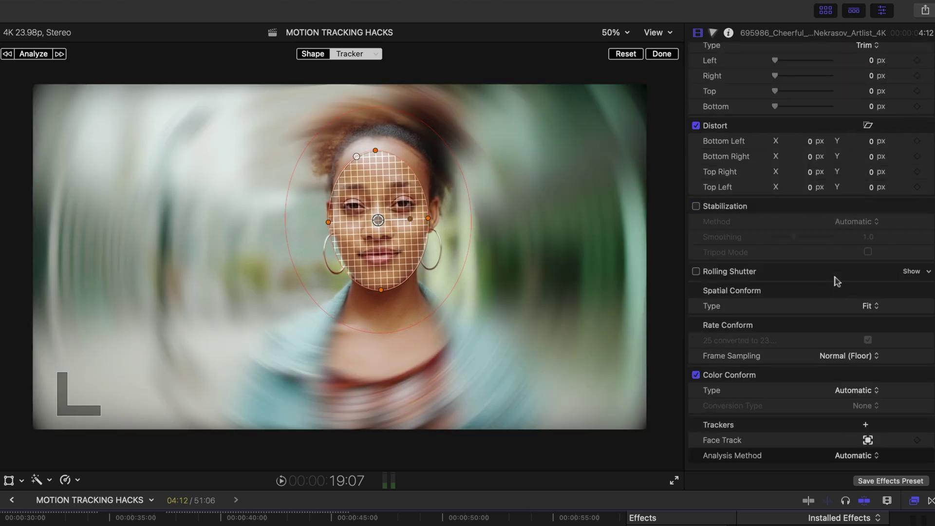
{"action": "left_click", "coordinate": [855, 456]}
{"action": "left_click", "coordinate": [854, 487]}
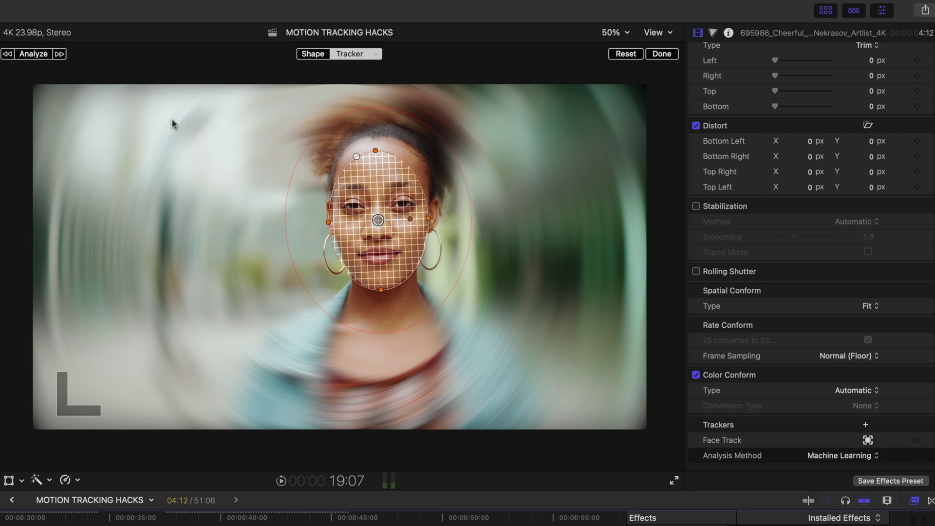
Step: Analyze the Face Track across the clip and play back the radial blur result
{"action": "left_click", "coordinate": [34, 54]}
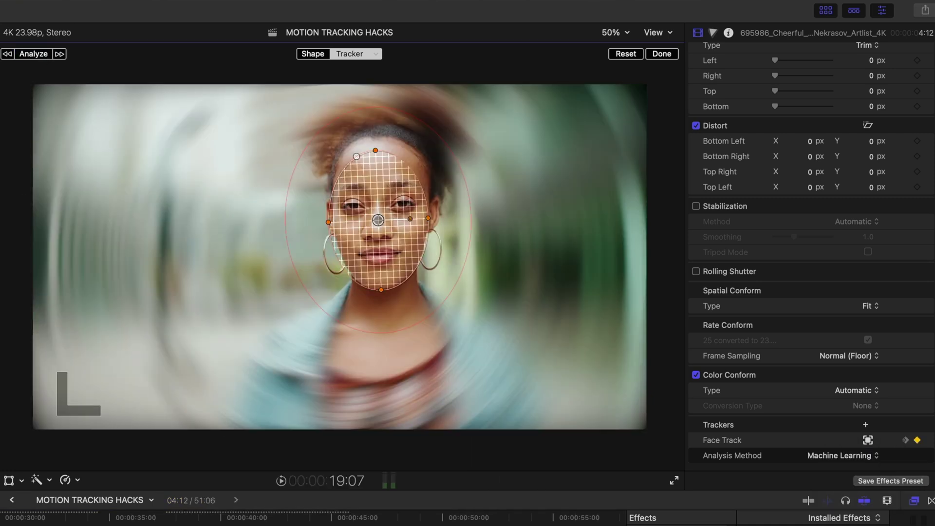
{"action": "key", "text": "space"}
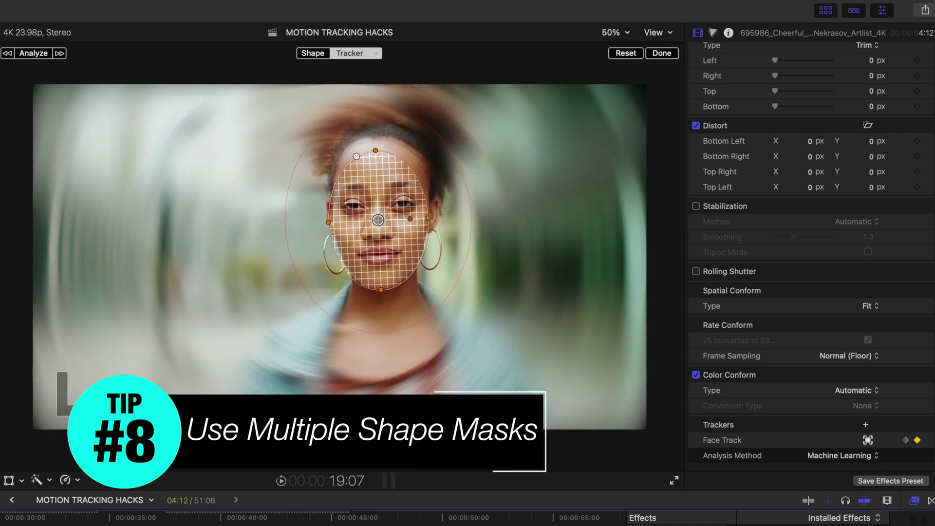
Step: Add a second shape mask to the Radial effect and reshape it into a rectangle covering the woman's shoulders and torso
{"action": "scroll", "coordinate": [911, 99], "scroll_direction": "up", "scroll_amount": 10}
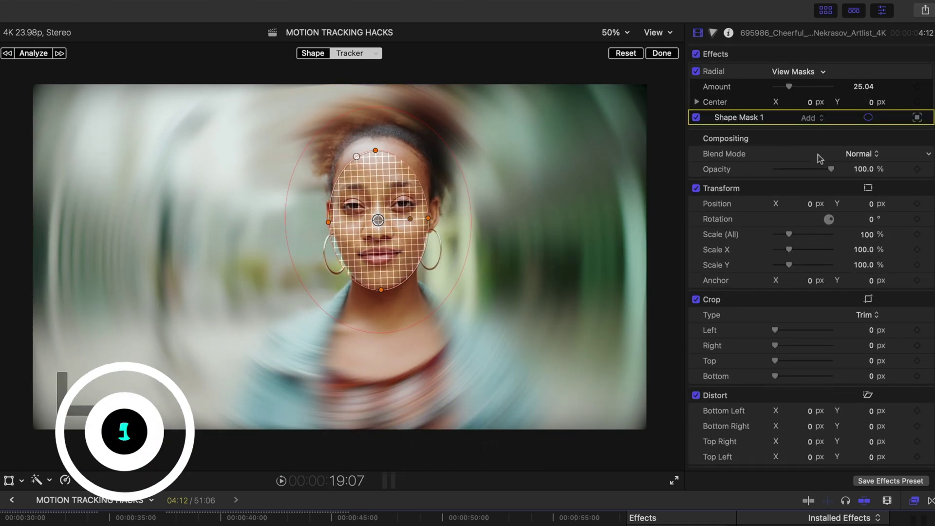
{"action": "left_click", "coordinate": [928, 73]}
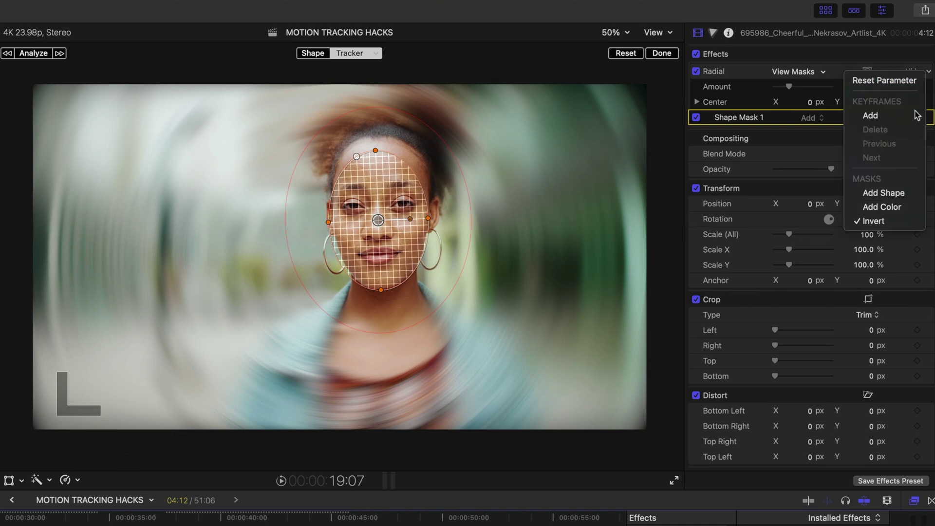
{"action": "left_click", "coordinate": [900, 193]}
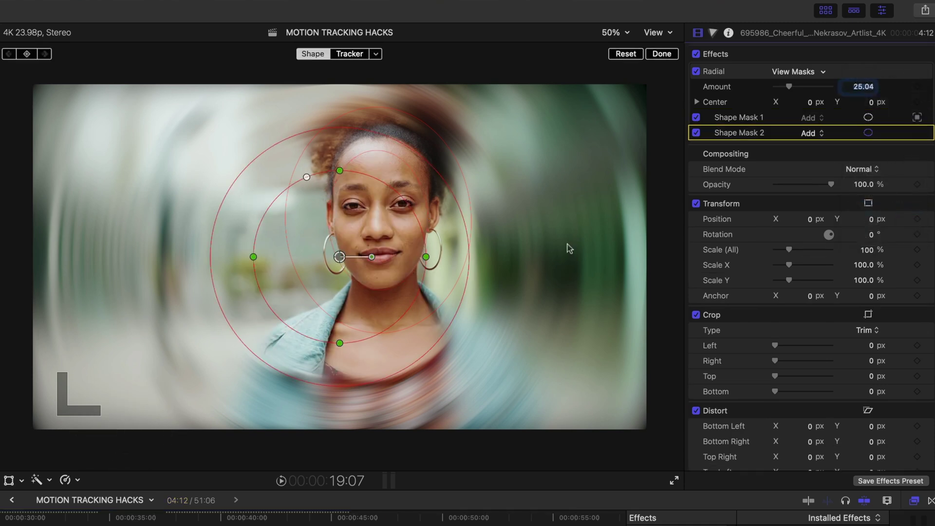
{"action": "left_click_drag", "start_coordinate": [277, 283], "coordinate": [229, 365]}
{"action": "left_click_drag", "start_coordinate": [302, 374], "coordinate": [329, 400]}
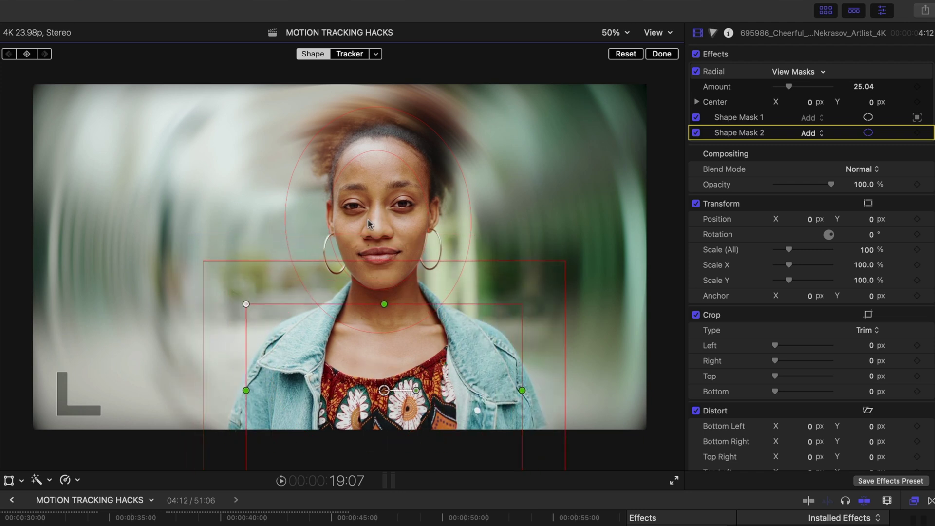
Step: Attach a tracker to Shape Mask 2 over the torso and adjust its tracking options
{"action": "left_click", "coordinate": [376, 55]}
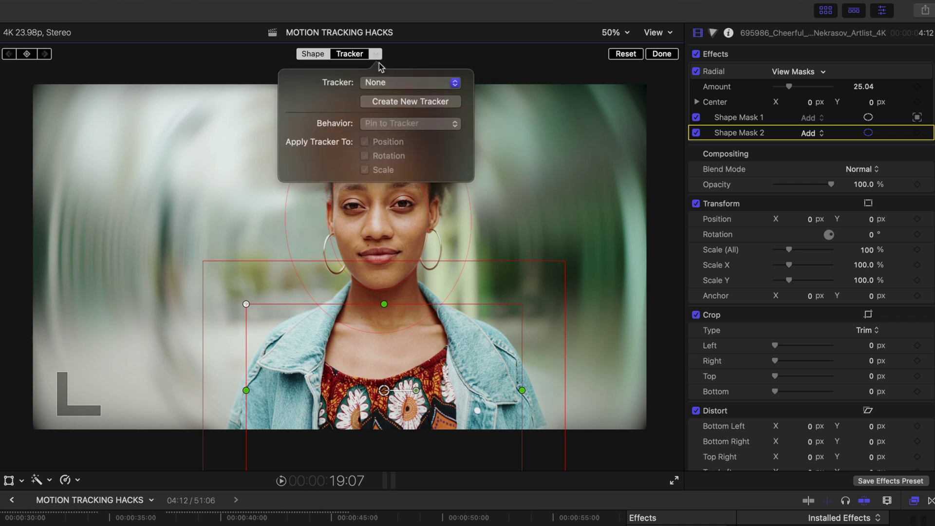
{"action": "left_click", "coordinate": [378, 102]}
{"action": "left_click", "coordinate": [401, 165]}
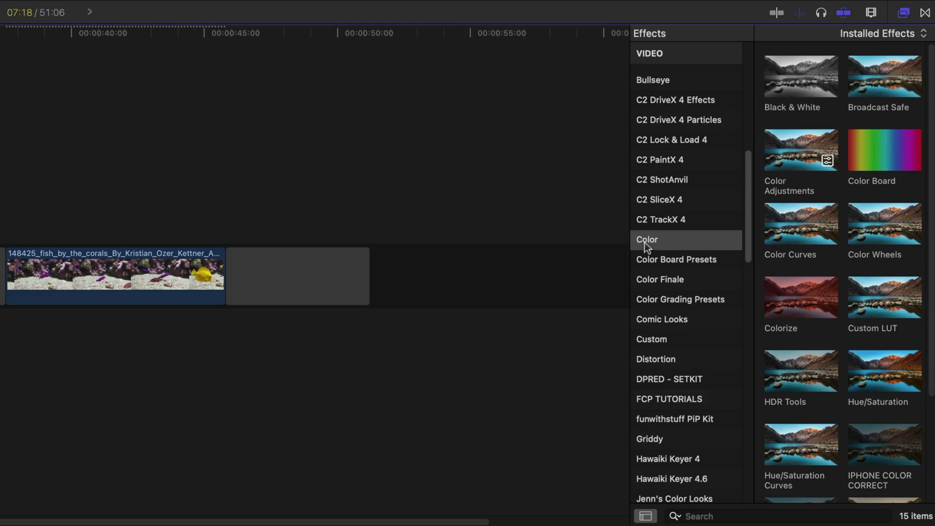
Step: Apply the Colorize effect to the front pink macaron, then round the corners of its tracked mask and reposition it over the cookie
{"action": "left_click_drag", "start_coordinate": [804, 298], "coordinate": [496, 0]}
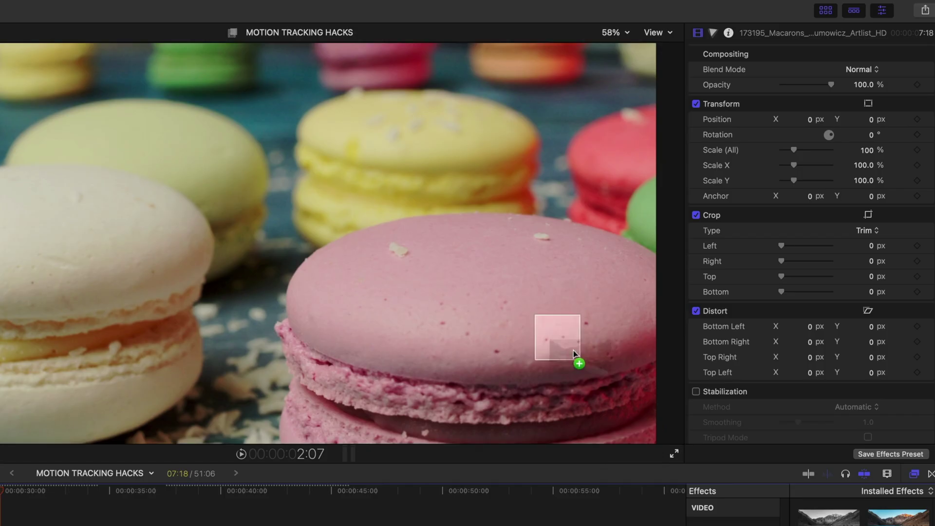
{"action": "left_click_drag", "start_coordinate": [553, 358], "coordinate": [542, 335]}
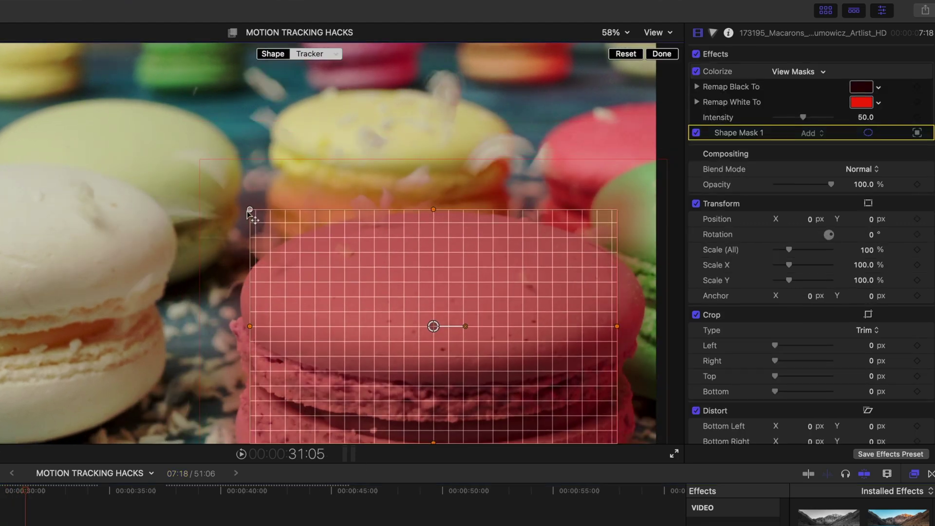
{"action": "left_click_drag", "start_coordinate": [250, 210], "coordinate": [323, 268]}
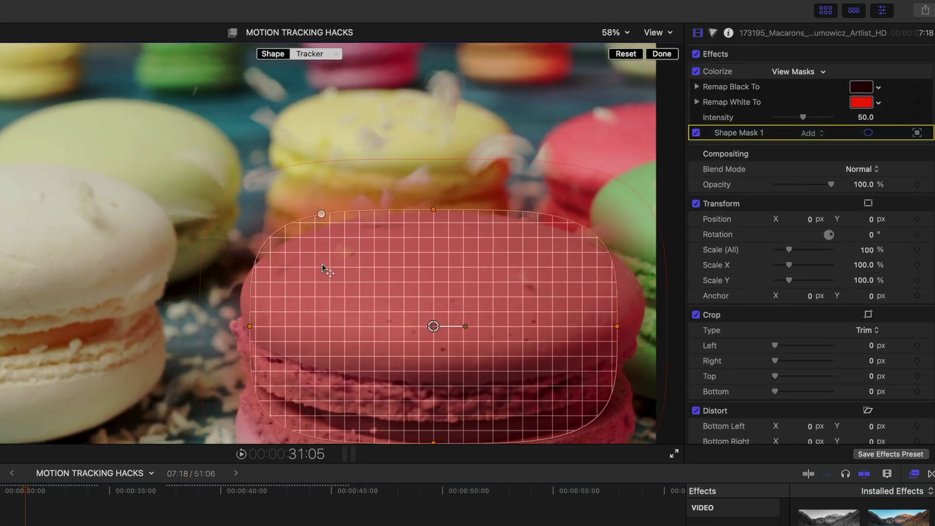
{"action": "mouse_move", "coordinate": [439, 444]}
{"action": "left_mouse_down"}
{"action": "mouse_move", "coordinate": [429, 453]}
{"action": "mouse_move", "coordinate": [425, 441]}
{"action": "left_mouse_up"}
Step: Set the Object Track analysis method to Machine Learning and scrub through the macaron clip to check the tracked mask
{"action": "scroll", "coordinate": [851, 432], "scroll_direction": "down", "scroll_amount": 10}
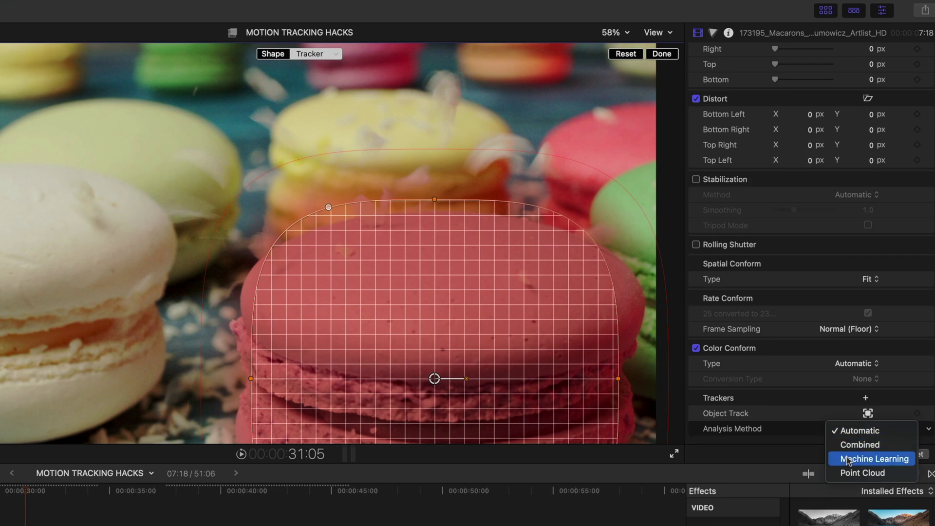
{"action": "left_click", "coordinate": [848, 461]}
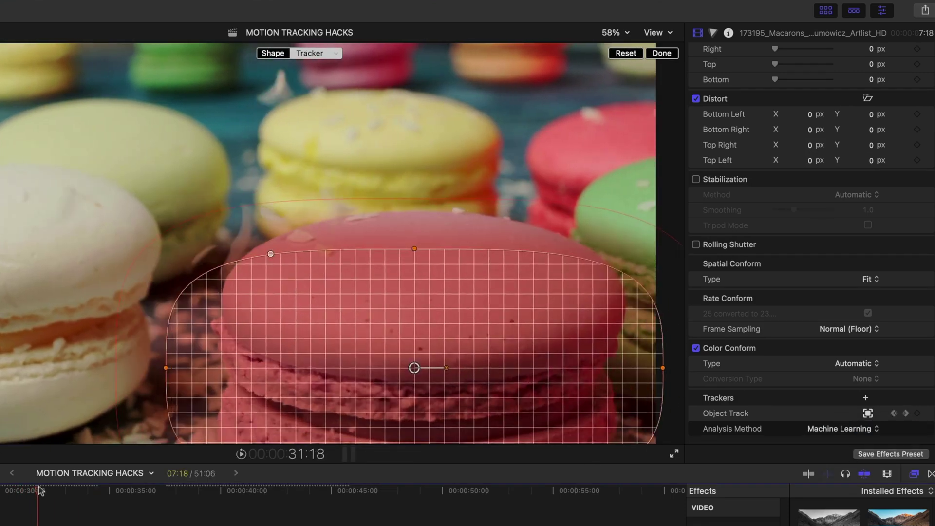
{"action": "mouse_move", "coordinate": [38, 490]}
{"action": "left_mouse_down"}
{"action": "mouse_move", "coordinate": [76, 491]}
{"action": "mouse_move", "coordinate": [0, 490]}
{"action": "mouse_move", "coordinate": [47, 493]}
{"action": "mouse_move", "coordinate": [42, 505]}
{"action": "left_mouse_up"}
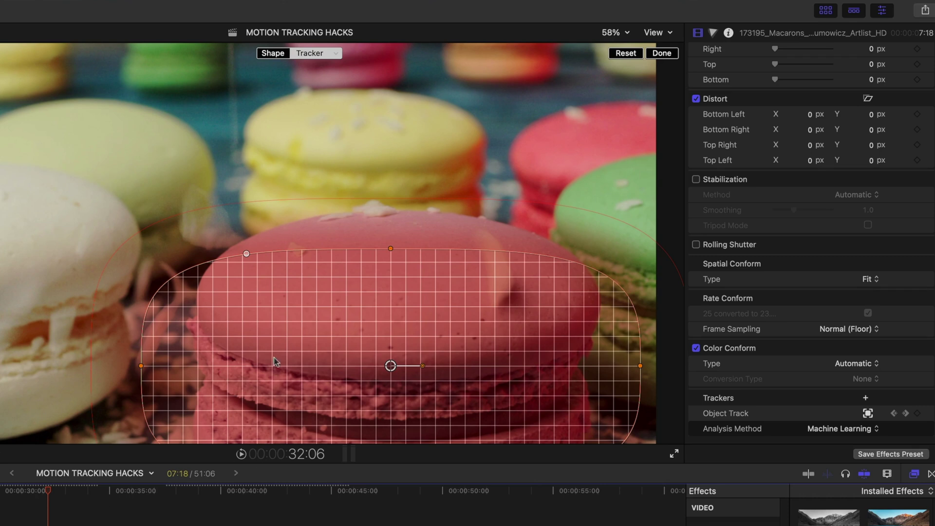
Step: Stop the Object Track from applying Scale to the Colorize mask and scrub through the clip to check it
{"action": "left_click", "coordinate": [335, 54]}
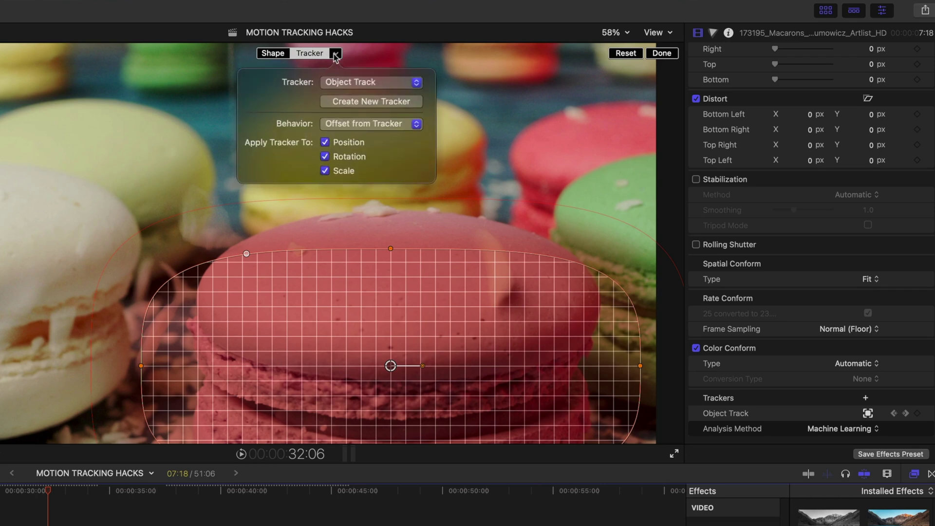
{"action": "left_click", "coordinate": [325, 169]}
{"action": "left_click_drag", "start_coordinate": [39, 499], "coordinate": [72, 499]}
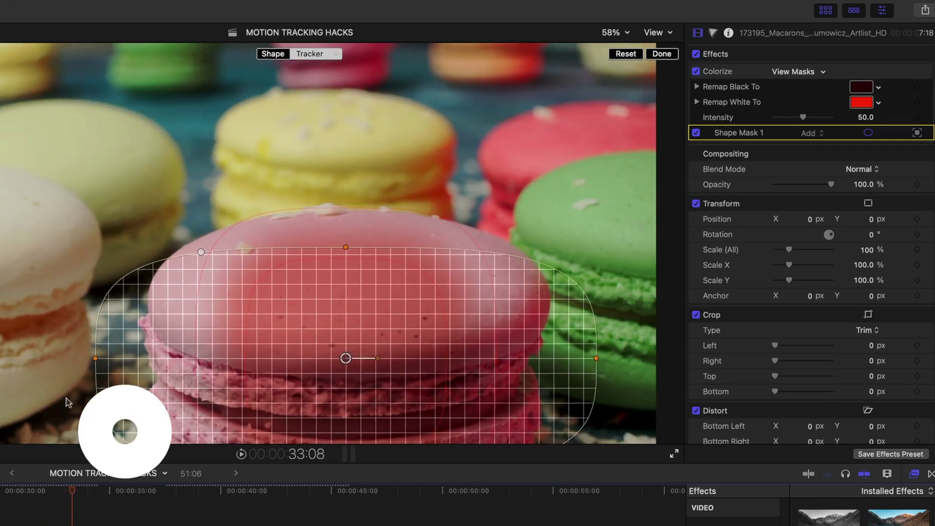
Step: Switch to editing the mask shape, enlarge it to cover the whole front macaron, and scrub through the clip
{"action": "left_click", "coordinate": [270, 54]}
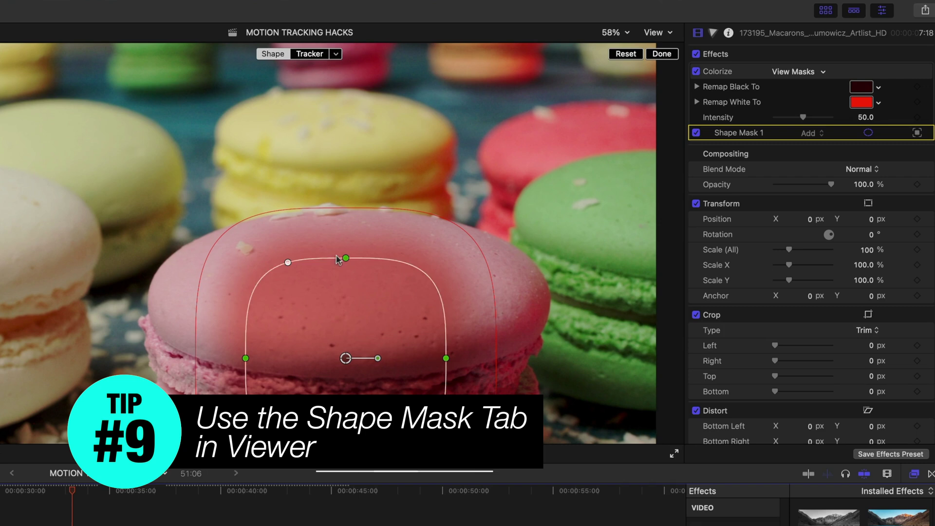
{"action": "left_click_drag", "start_coordinate": [337, 259], "coordinate": [344, 211]}
{"action": "left_click_drag", "start_coordinate": [446, 358], "coordinate": [562, 360]}
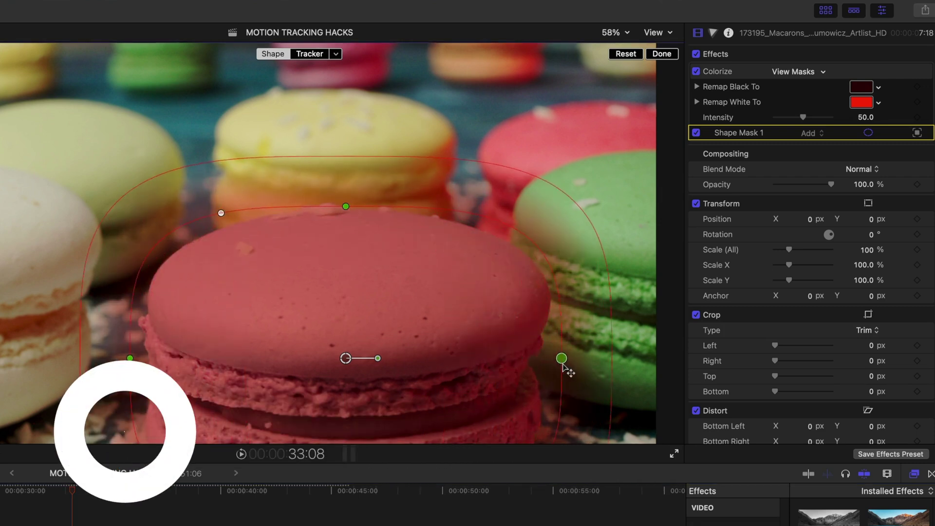
{"action": "left_click_drag", "start_coordinate": [37, 493], "coordinate": [1, 521]}
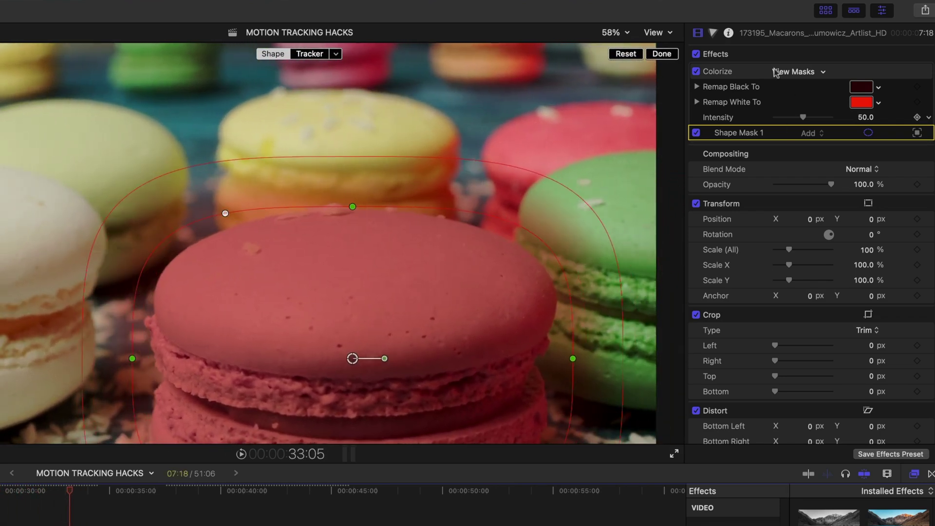
Step: Recolor the front macaron by remapping white to light purple and black to very dark purple, with Colorize intensity 79.86
{"action": "left_click", "coordinate": [859, 104]}
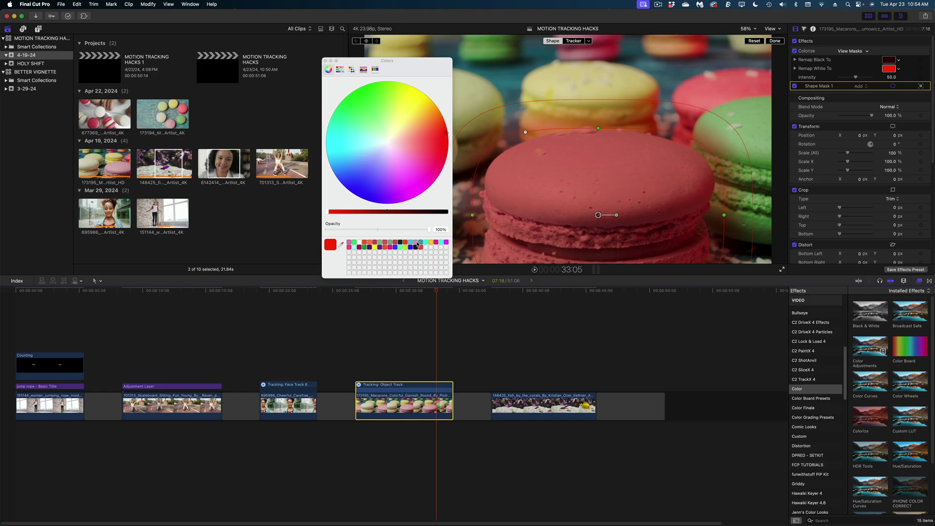
{"action": "left_click", "coordinate": [418, 245]}
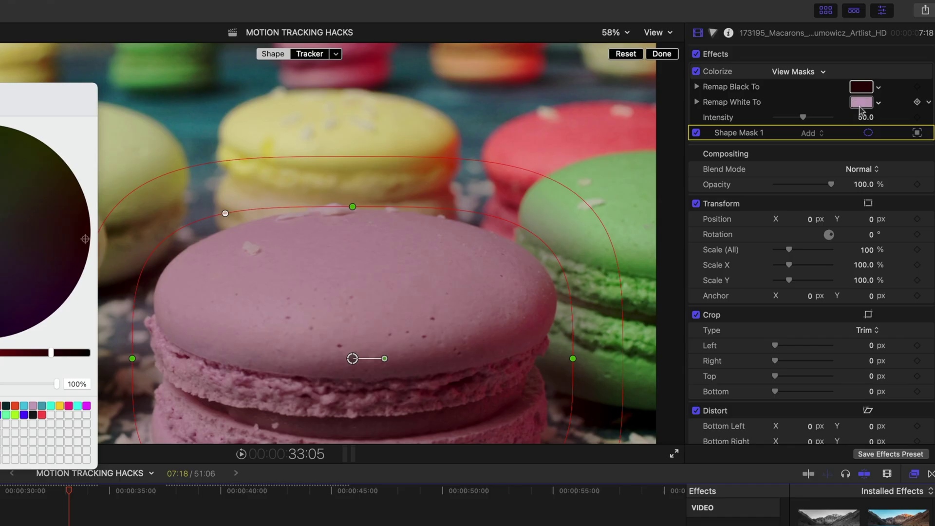
{"action": "left_click", "coordinate": [860, 104]}
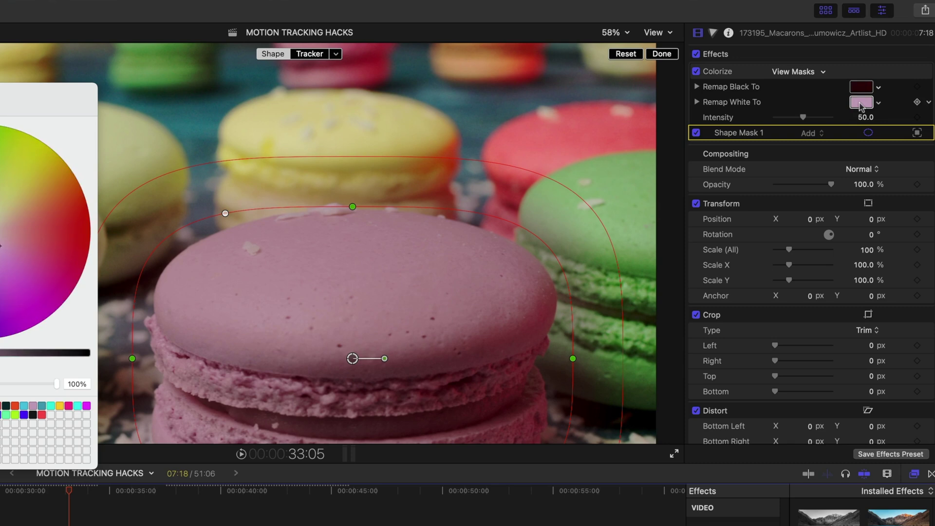
{"action": "left_click", "coordinate": [861, 88]}
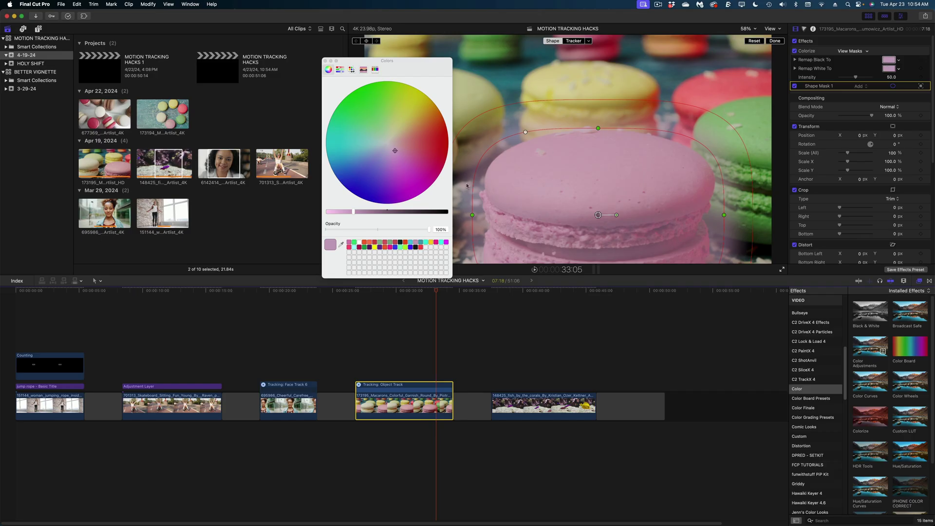
{"action": "left_click_drag", "start_coordinate": [370, 212], "coordinate": [431, 215]}
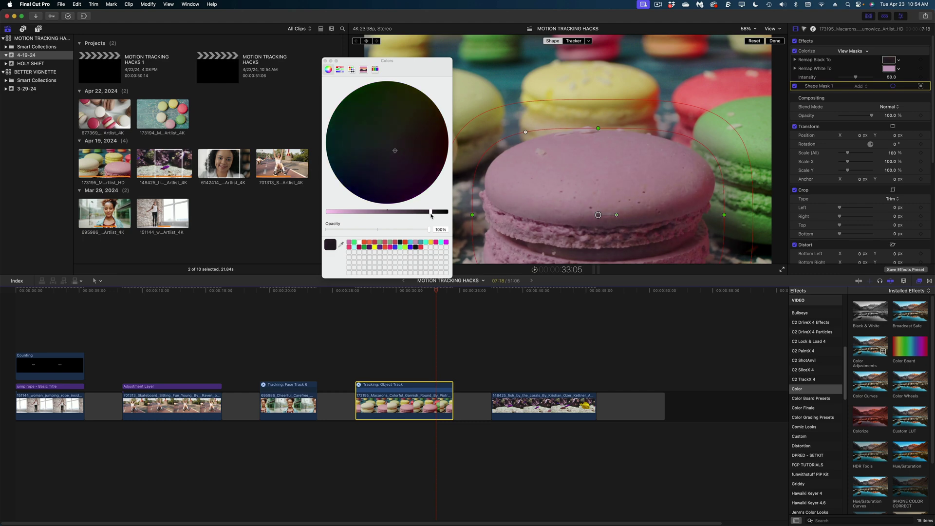
{"action": "left_click_drag", "start_coordinate": [860, 78], "coordinate": [867, 79]}
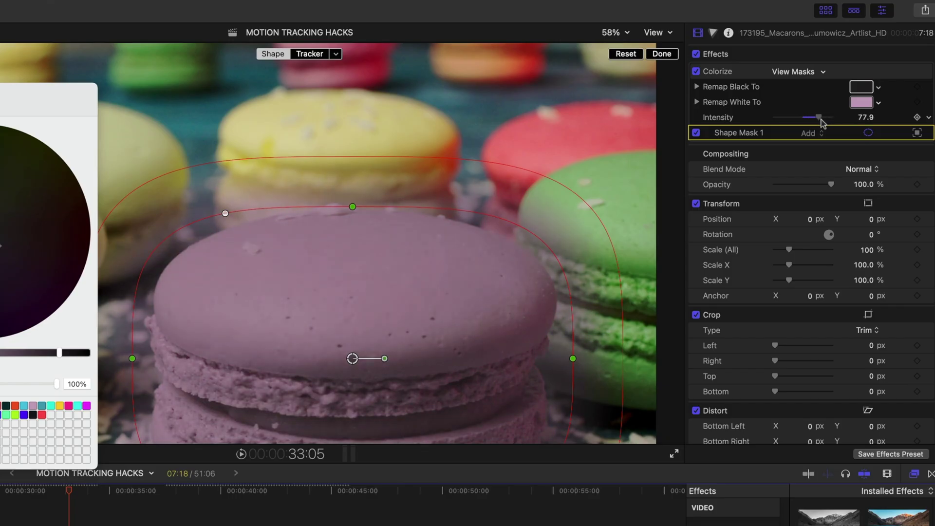
{"action": "left_click_drag", "start_coordinate": [822, 120], "coordinate": [825, 120]}
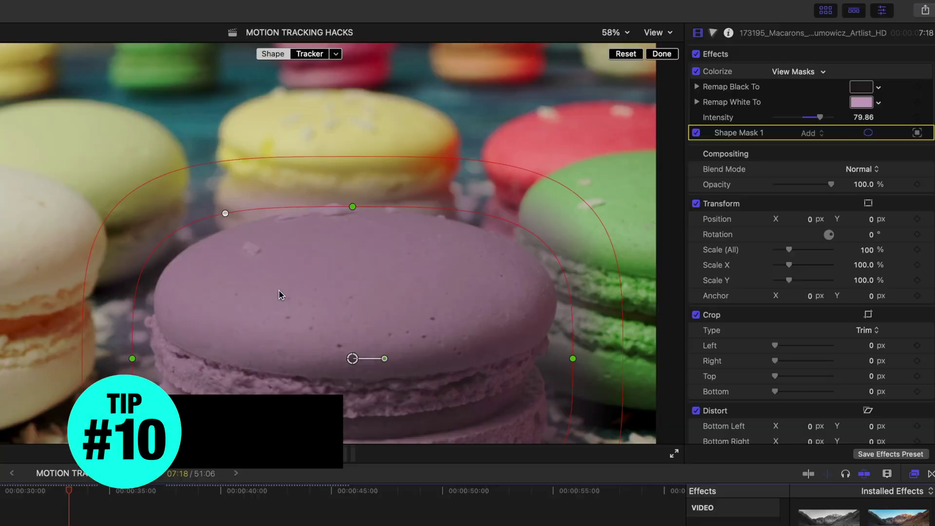
Step: Add a color mask to the Colorize effect, sample the front macaron's color, and subtract the tinted crumbs beside it
{"action": "mouse_move", "coordinate": [740, 79]}
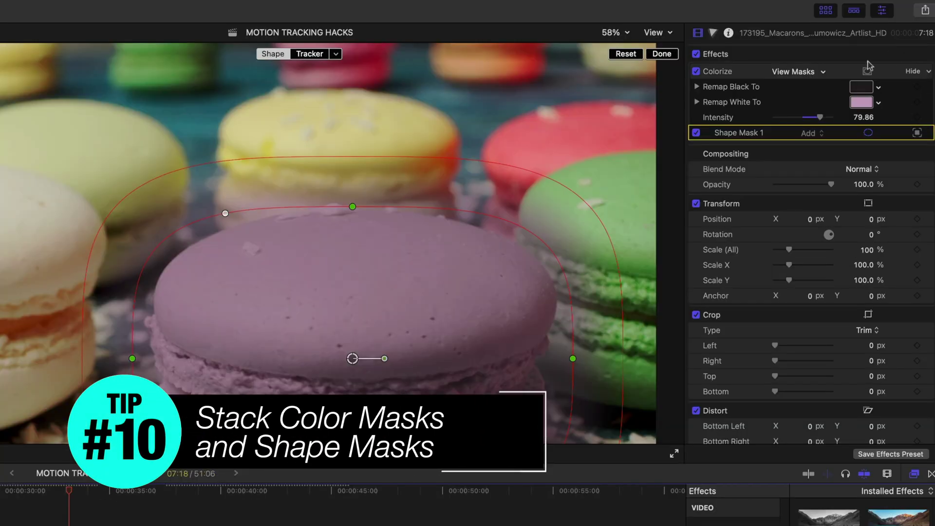
{"action": "left_click", "coordinate": [929, 72]}
{"action": "left_click", "coordinate": [877, 207]}
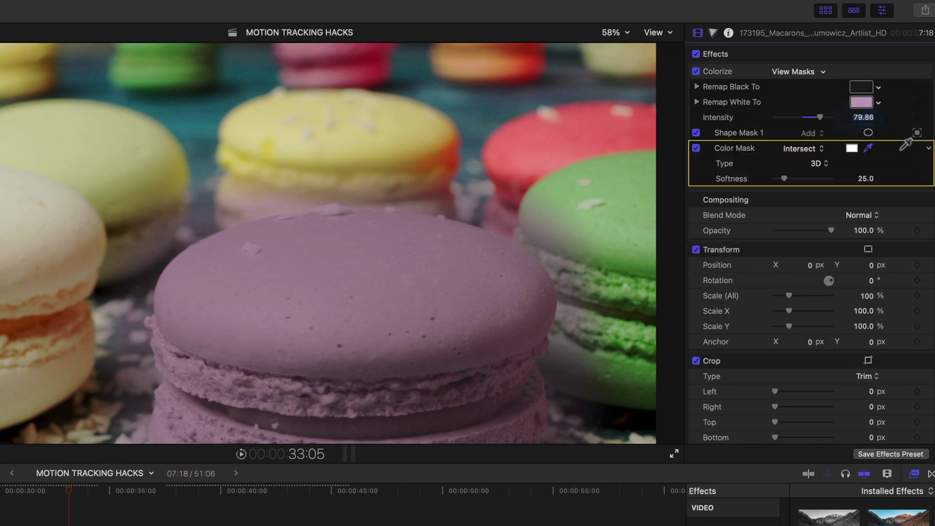
{"action": "left_click_drag", "start_coordinate": [335, 341], "coordinate": [400, 378]}
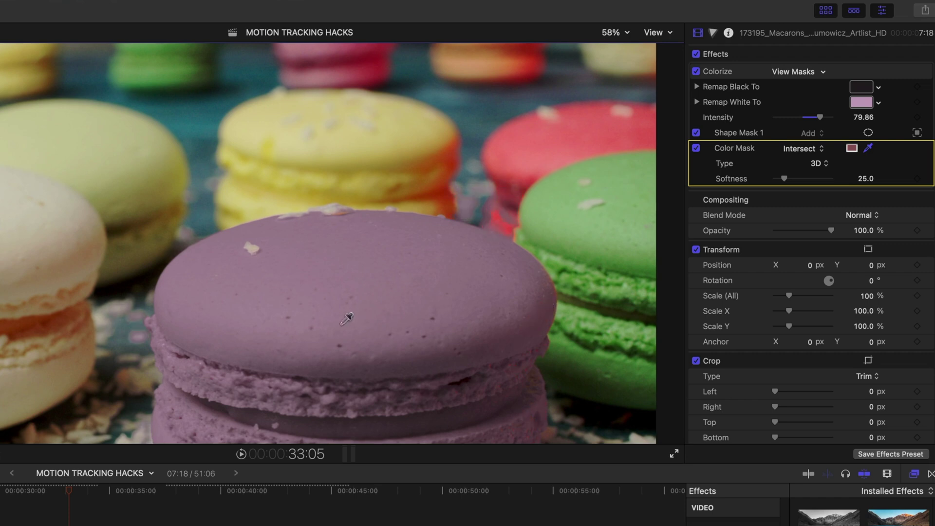
{"action": "left_click", "coordinate": [142, 331], "text": "alt"}
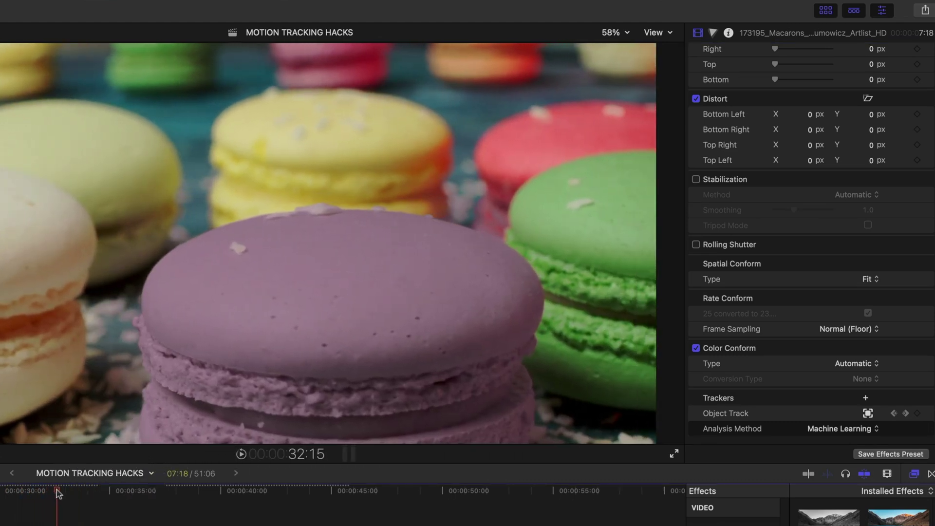
Step: Apply a second Colorize effect to the green macaron behind the purple one and review its mask at another point in the clip
{"action": "left_click", "coordinate": [61, 489]}
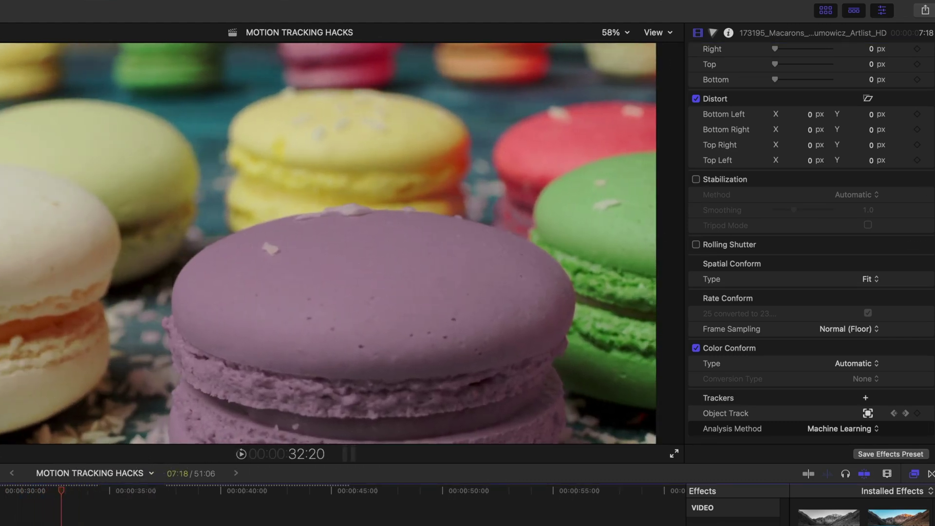
{"action": "left_click_drag", "start_coordinate": [749, 475], "coordinate": [605, 259]}
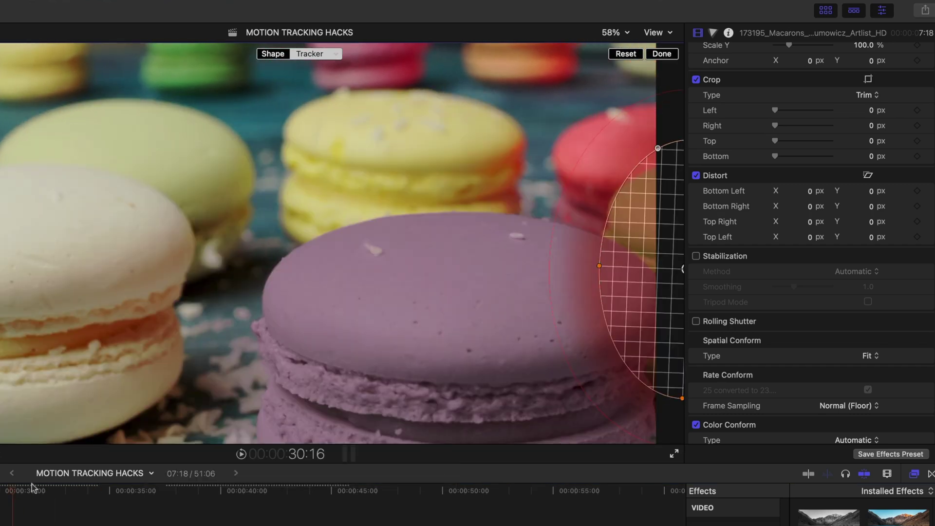
{"action": "left_click", "coordinate": [75, 495]}
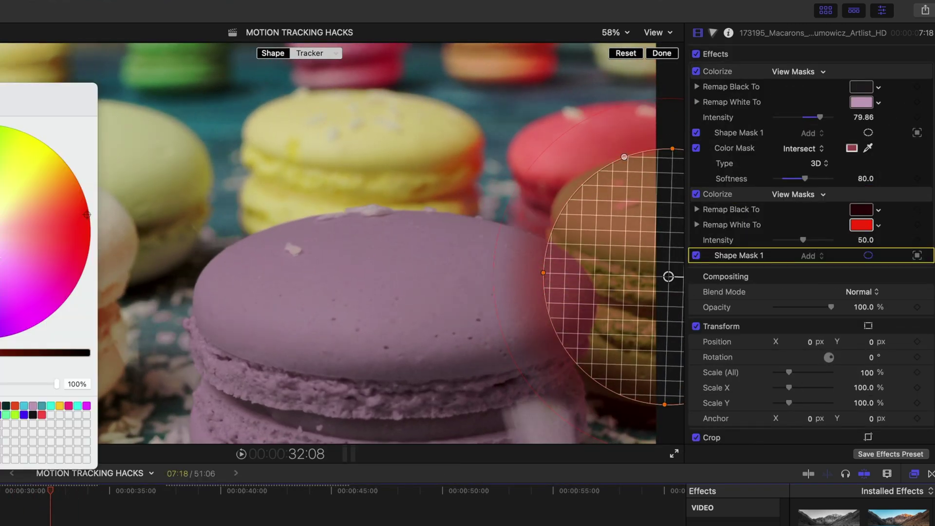
Step: Recolor the green macaron by remapping white to cyan and black to dark teal, with Colorize intensity 71.92
{"action": "left_click", "coordinate": [40, 408]}
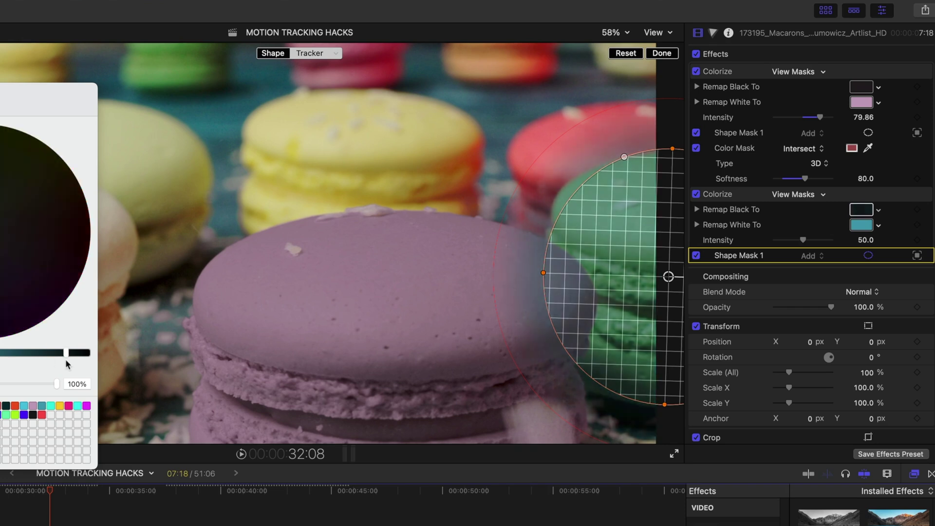
{"action": "left_click", "coordinate": [692, 228]}
{"action": "left_click_drag", "start_coordinate": [804, 241], "coordinate": [823, 241]}
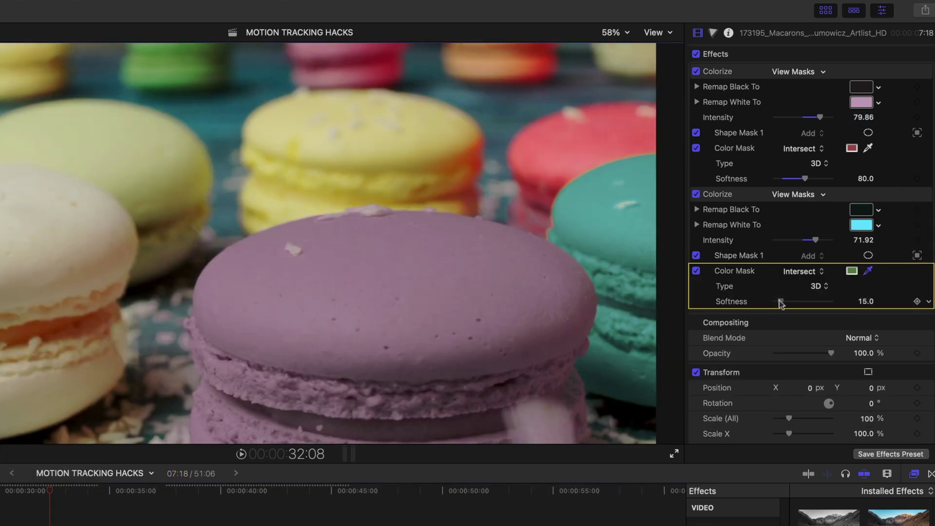
Step: Play the macaron clip to review how both tracked color changes follow the macarons
{"action": "key", "text": "space"}
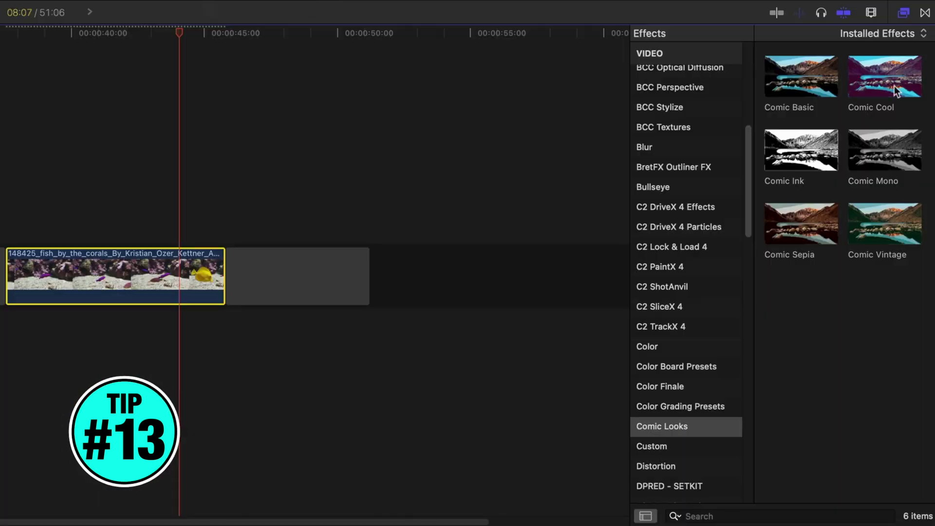
Step: Apply the Comic Cool effect to the purple fish and track it with the Machine Learning analysis method
{"action": "left_click", "coordinate": [888, 78]}
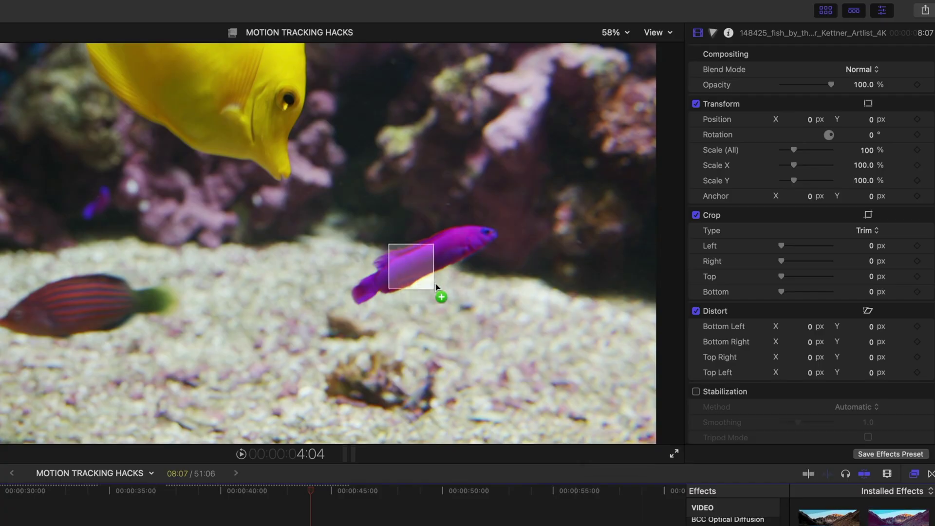
{"action": "left_click_drag", "start_coordinate": [434, 284], "coordinate": [433, 263]}
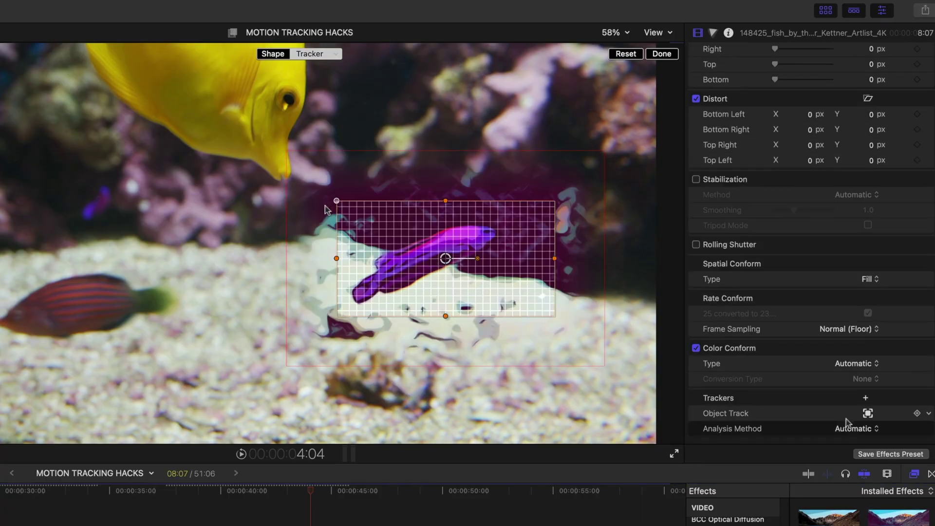
{"action": "left_click", "coordinate": [866, 428]}
{"action": "left_click", "coordinate": [872, 457]}
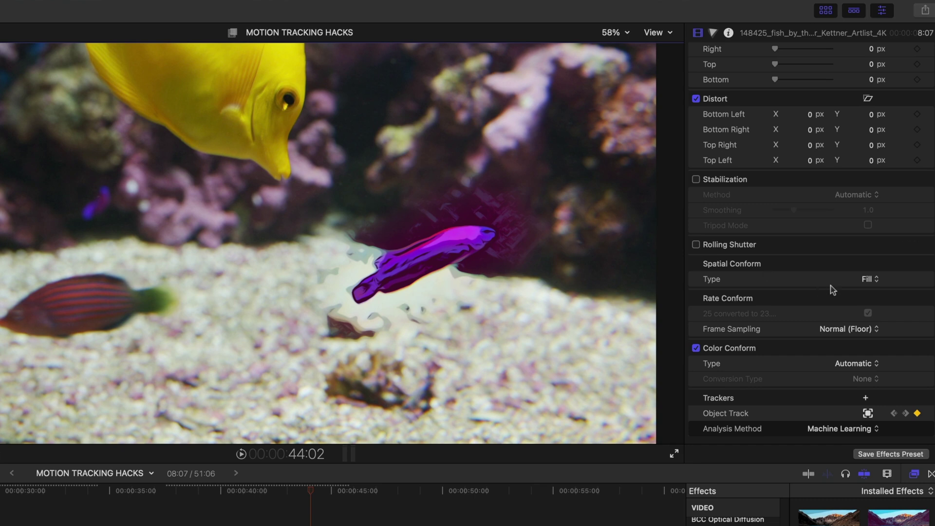
Step: Add a color mask to the Comic Cool effect, sample the purple fish's color, and play back the result
{"action": "scroll", "coordinate": [823, 291], "scroll_direction": "up", "scroll_amount": 10}
{"action": "left_click", "coordinate": [925, 78]}
{"action": "left_click", "coordinate": [877, 208]}
{"action": "left_click_drag", "start_coordinate": [422, 247], "coordinate": [470, 232]}
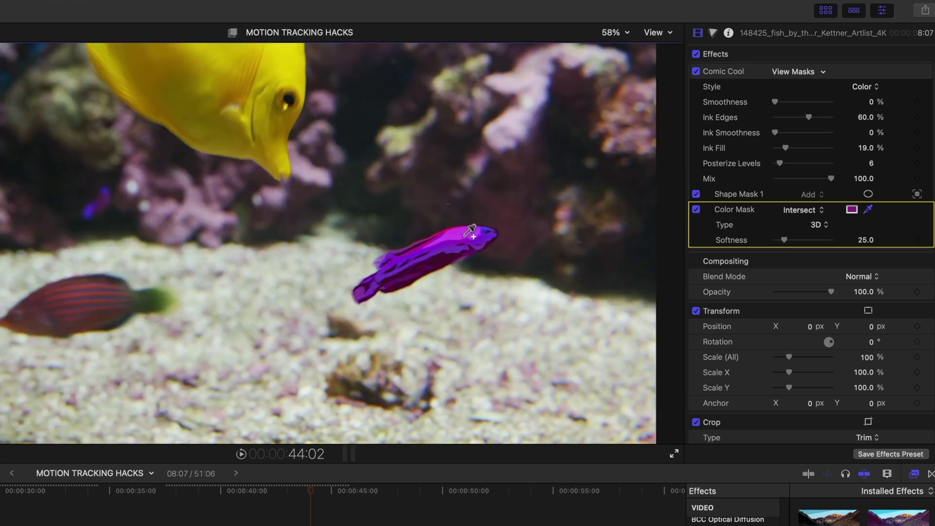
{"action": "left_click", "coordinate": [247, 485]}
{"action": "key", "text": "space"}
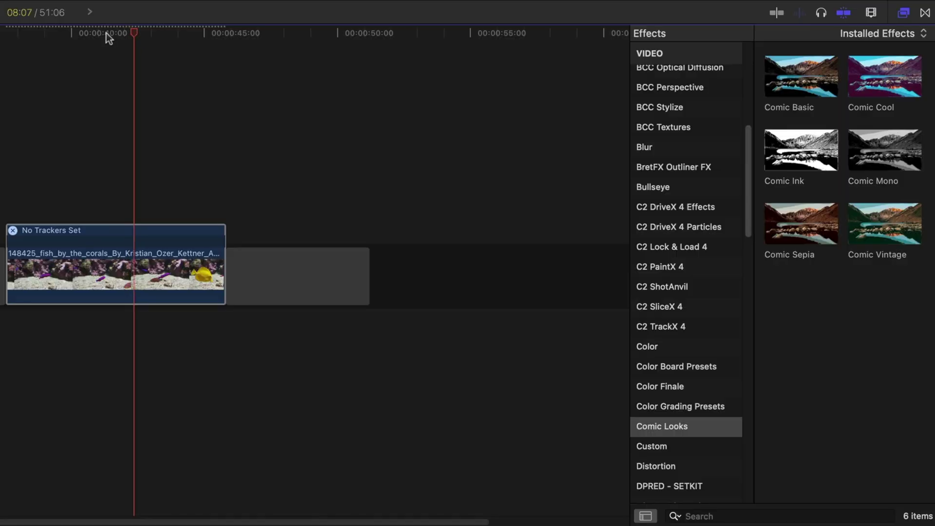
Step: Apply the Comic Basic effect to the yellow fish and set its tracker's analysis method to Machine Learning
{"action": "left_click_drag", "start_coordinate": [801, 76], "coordinate": [145, 253]}
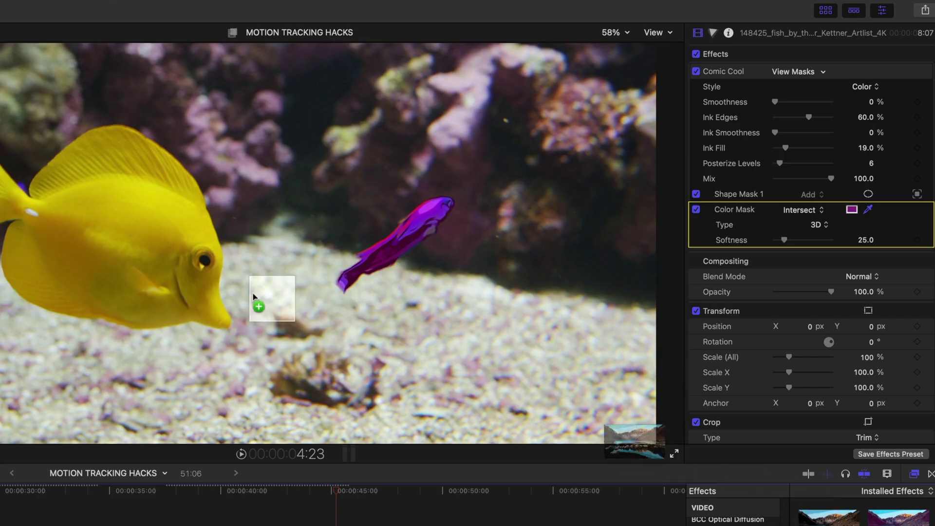
{"action": "scroll", "coordinate": [809, 244], "scroll_direction": "down", "scroll_amount": 15}
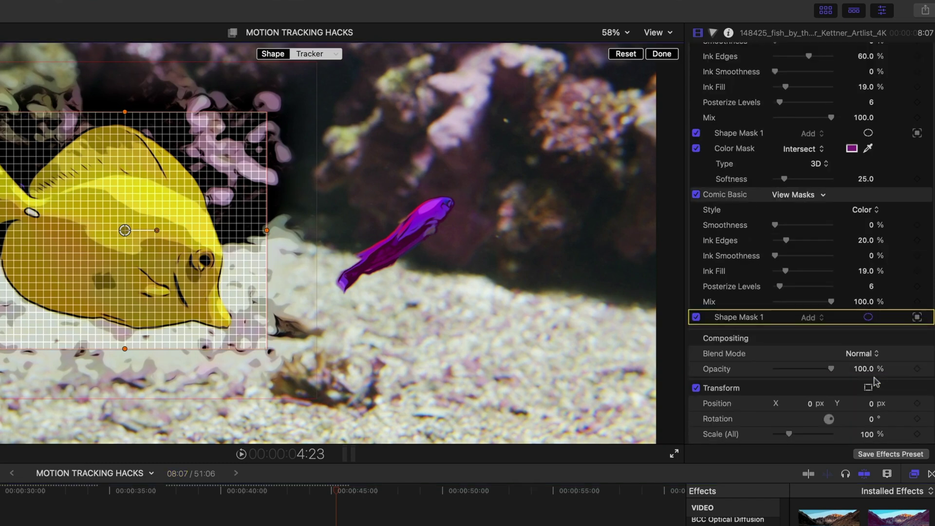
{"action": "left_click", "coordinate": [843, 429]}
{"action": "left_click", "coordinate": [846, 455]}
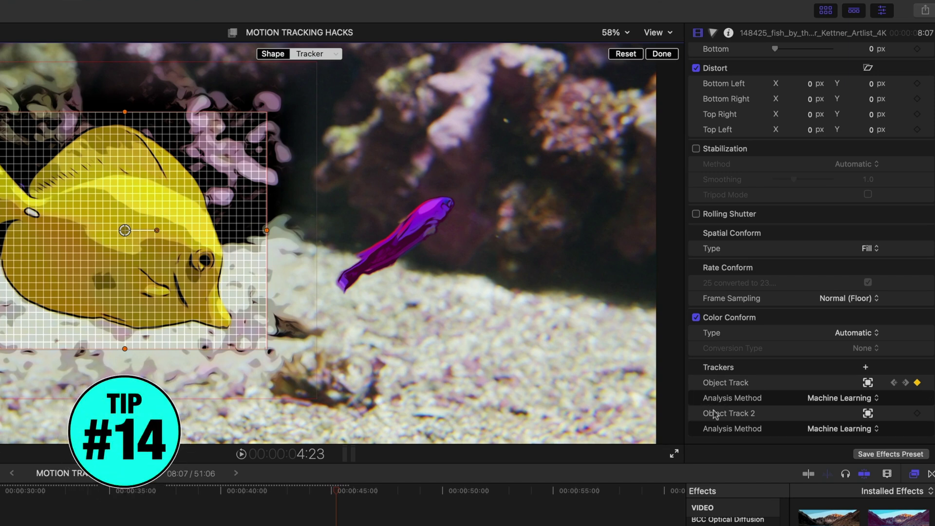
Step: Rename the first object tracker Purple Fish and the second one Yellow Fish
{"action": "left_click", "coordinate": [740, 385]}
{"action": "double_click", "coordinate": [740, 385]}
{"action": "type", "text": "Purple Fish"}
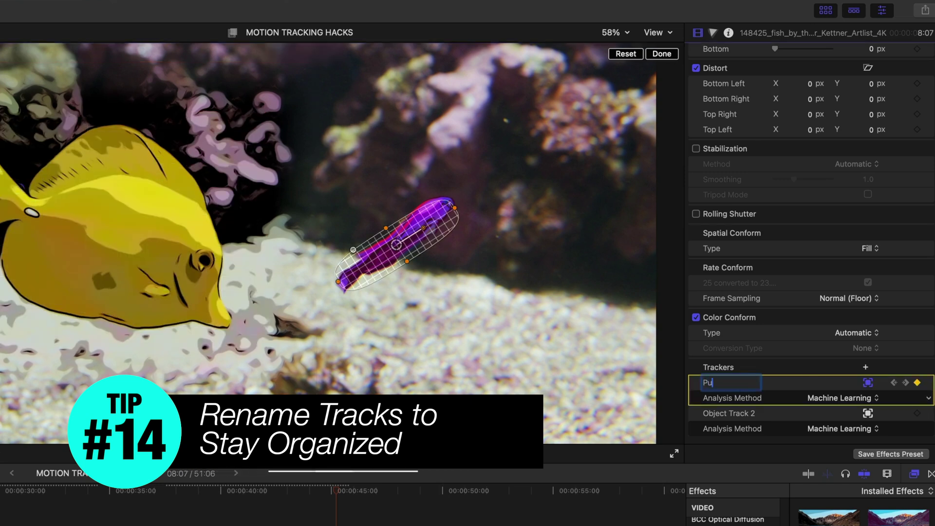
{"action": "left_click", "coordinate": [729, 413]}
{"action": "double_click", "coordinate": [730, 414]}
{"action": "type", "text": "Yellow Fish"}
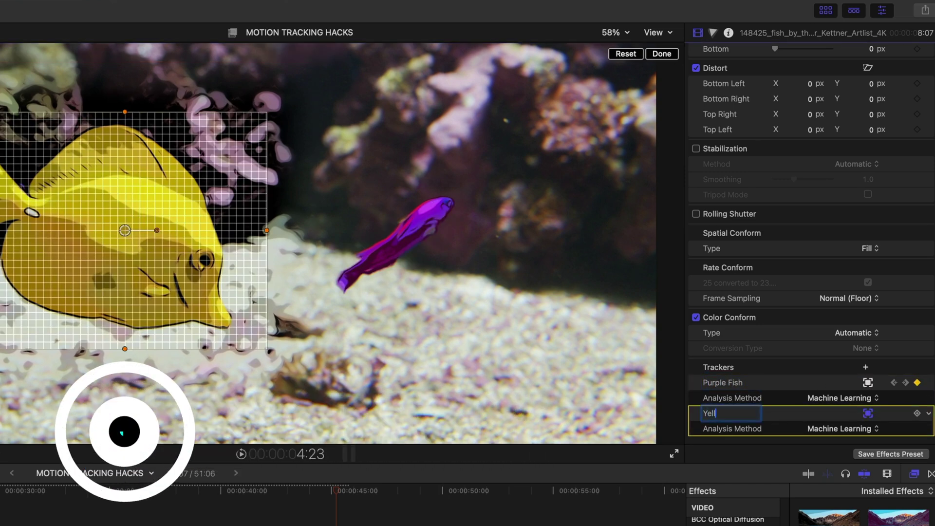
{"action": "key", "text": "Return"}
Step: Add a color mask to the Comic Basic effect and sample the yellow fish's body color
{"action": "scroll", "coordinate": [809, 244], "scroll_direction": "up", "scroll_amount": 15}
{"action": "right_click", "coordinate": [917, 255]}
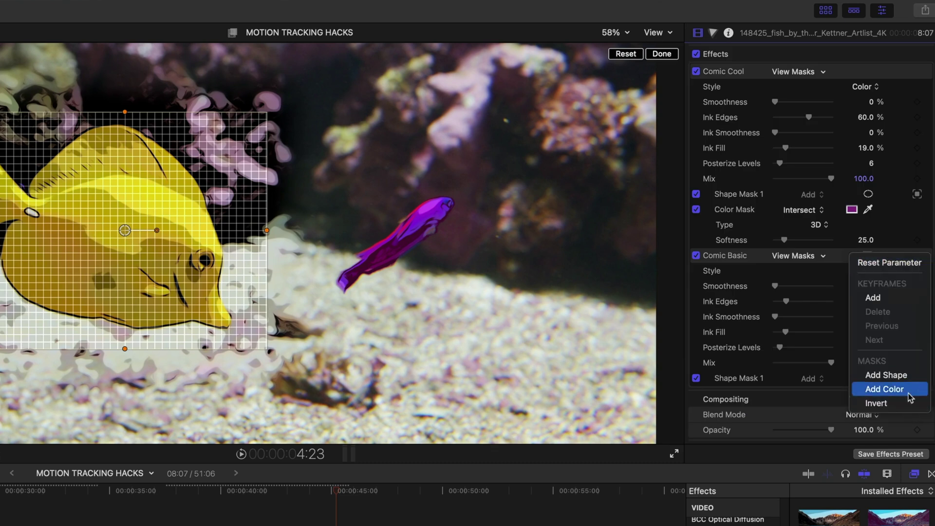
{"action": "left_click", "coordinate": [882, 389]}
{"action": "left_click_drag", "start_coordinate": [97, 219], "coordinate": [132, 211]}
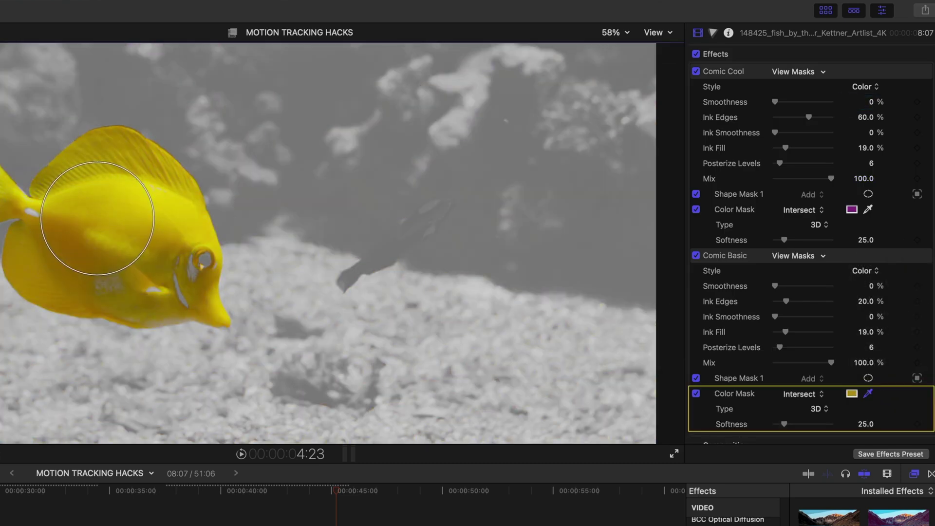
Step: Widen the Comic Basic effect's shape mask and shift it toward the tail so it covers the yellow fish
{"action": "left_click", "coordinate": [739, 378]}
{"action": "left_click_drag", "start_coordinate": [267, 230], "coordinate": [294, 230]}
{"action": "left_click_drag", "start_coordinate": [125, 230], "coordinate": [112, 230]}
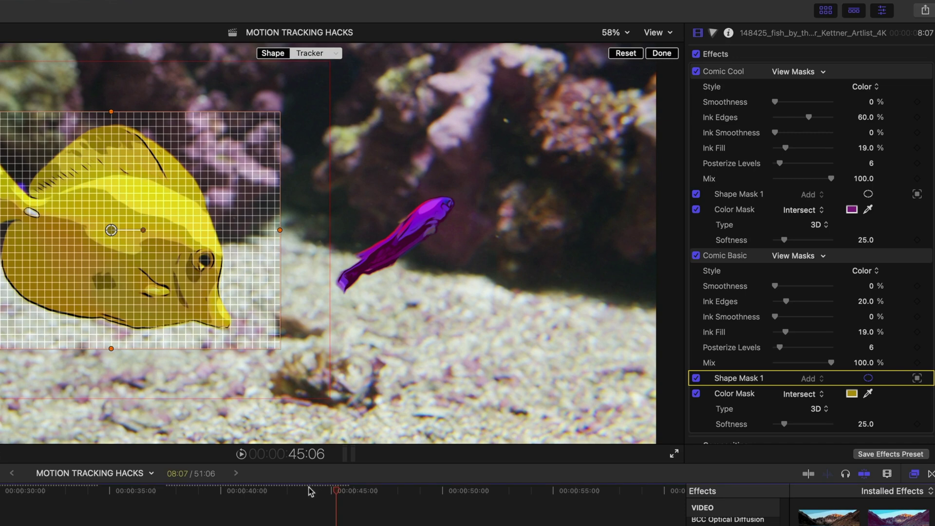
Step: Select the Yellow Fish tracking data from the clip's start to just before the fish enters, and play the clip
{"action": "left_click_drag", "start_coordinate": [307, 492], "coordinate": [286, 493]}
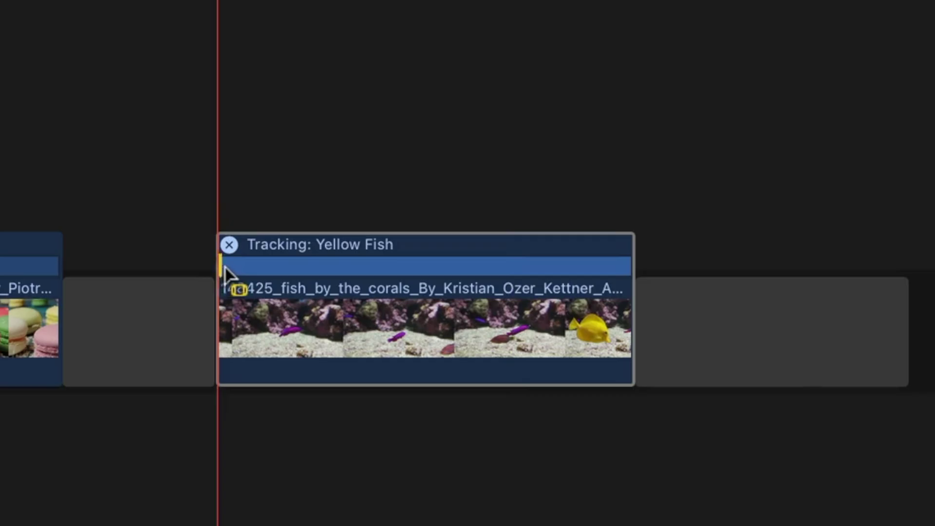
{"action": "left_click_drag", "start_coordinate": [389, 274], "coordinate": [475, 273]}
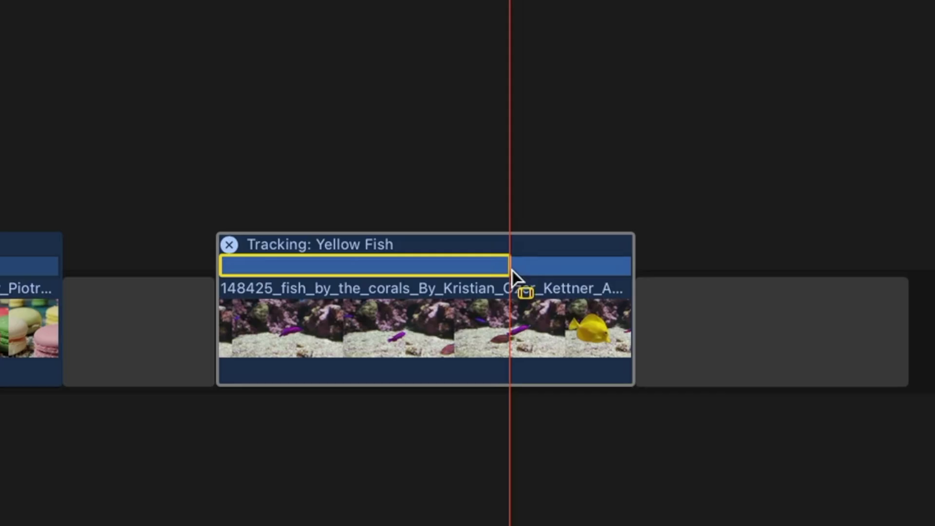
{"action": "mouse_move", "coordinate": [566, 389]}
{"action": "left_click", "coordinate": [542, 211]}
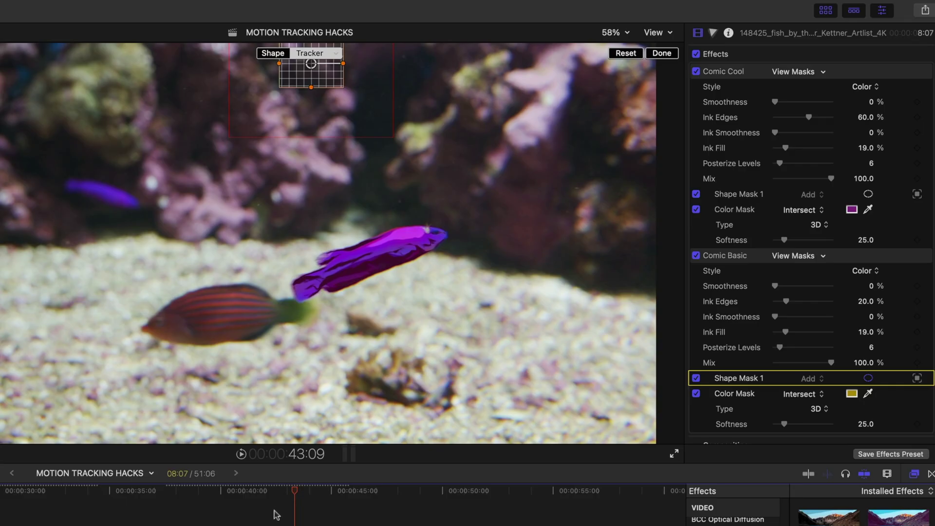
{"action": "key", "text": "space"}
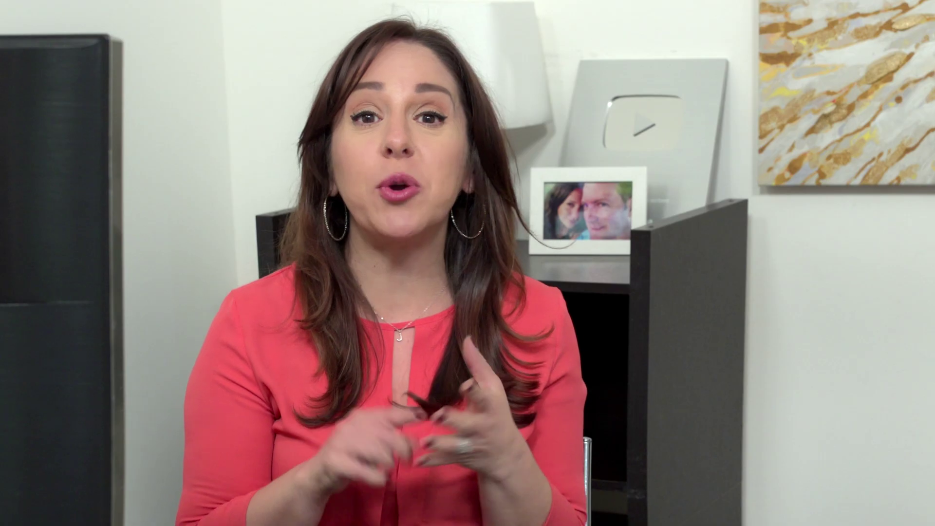